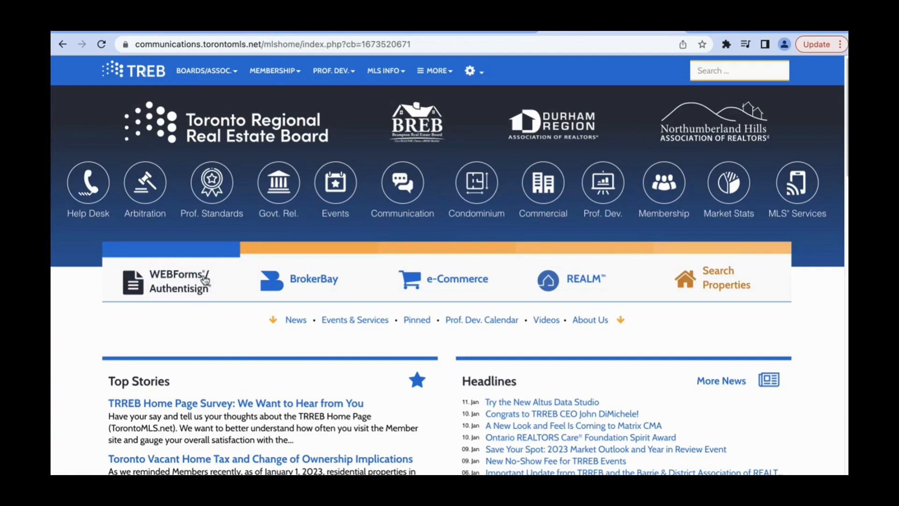
Open WEBForms from the real estate board's home page and check the Transaction Desk entry on the TFN Transactions page
{"action": "left_click", "coordinate": [205, 279]}
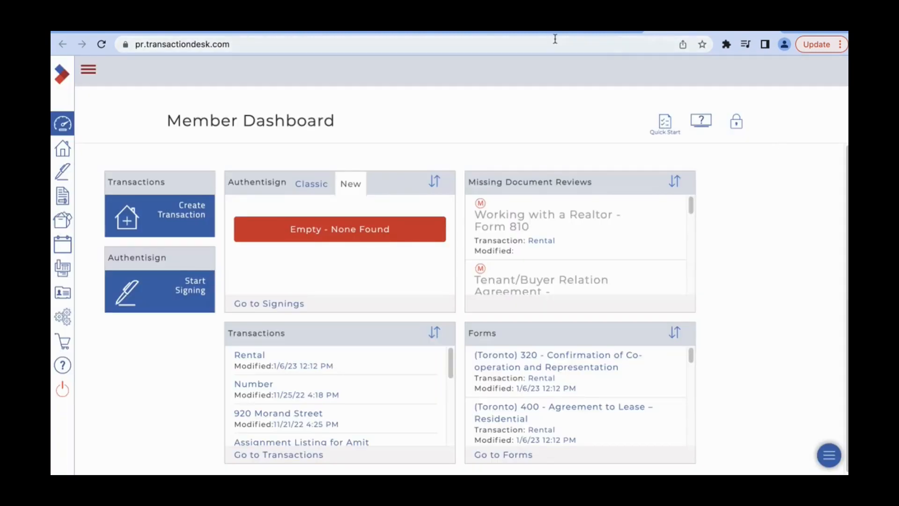
{"action": "left_click", "coordinate": [434, 33]}
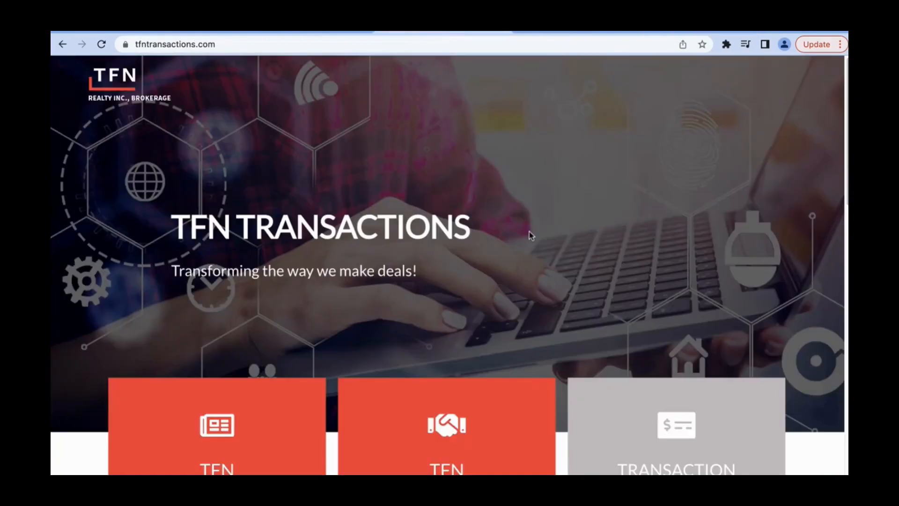
{"action": "scroll", "coordinate": [530, 231], "scroll_direction": "down", "scroll_amount": 3}
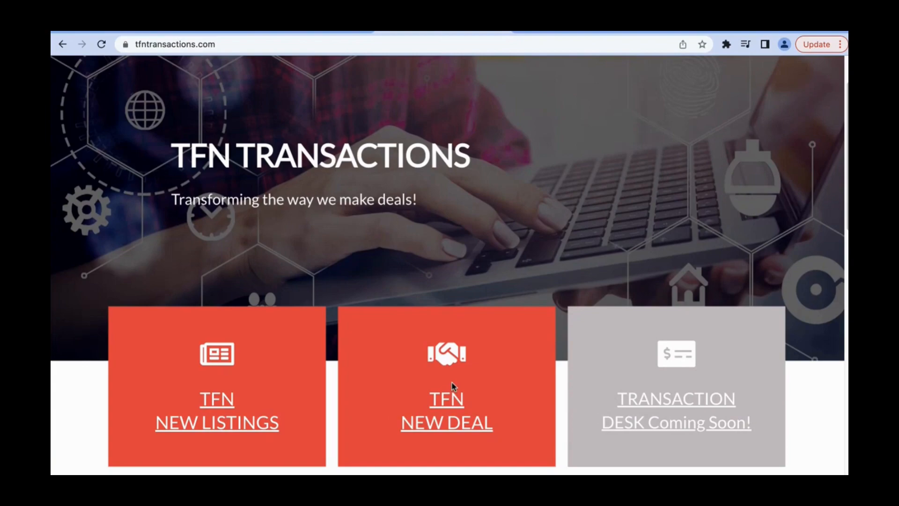
{"action": "left_click", "coordinate": [713, 402]}
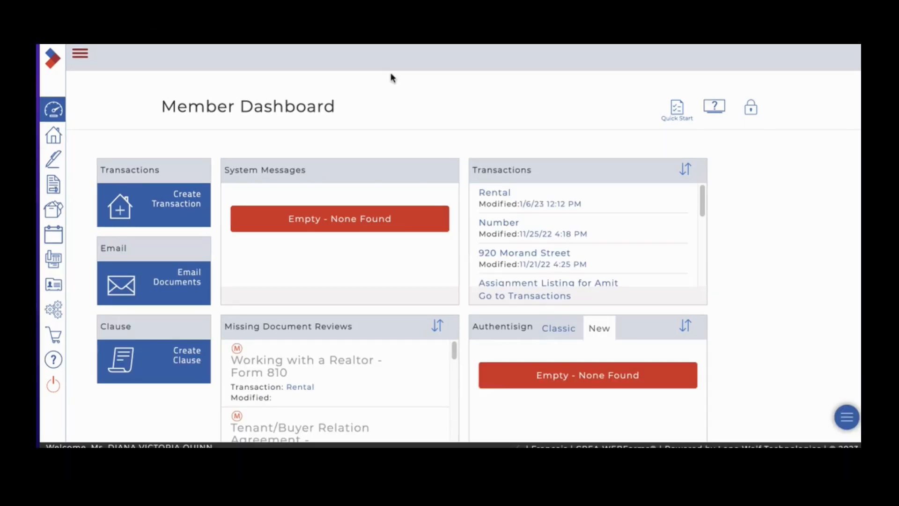
Unlock the Member Dashboard and rearrange its widgets, with System Messages beside Missing Document Reviews and Transactions beneath Missing Document Reviews
{"action": "scroll", "coordinate": [413, 158], "scroll_direction": "down", "scroll_amount": 1}
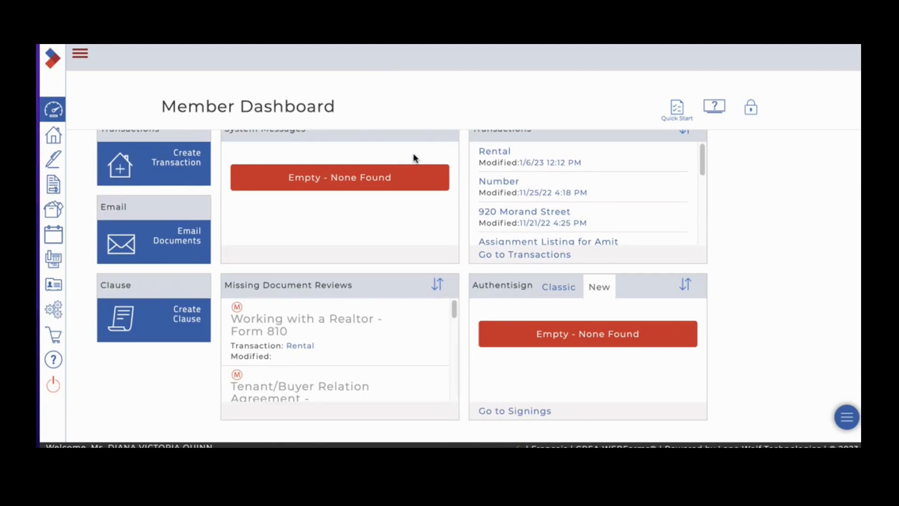
{"action": "scroll", "coordinate": [415, 160], "scroll_direction": "up", "scroll_amount": 1}
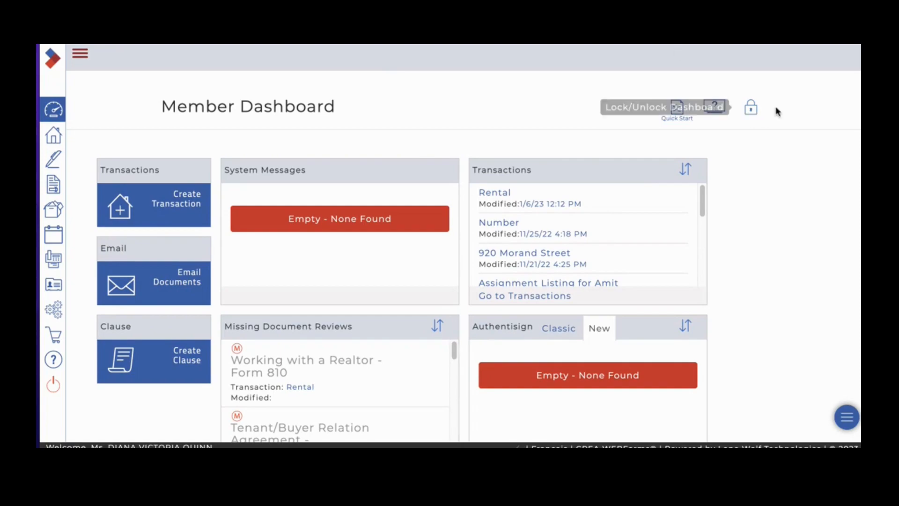
{"action": "left_click", "coordinate": [752, 111]}
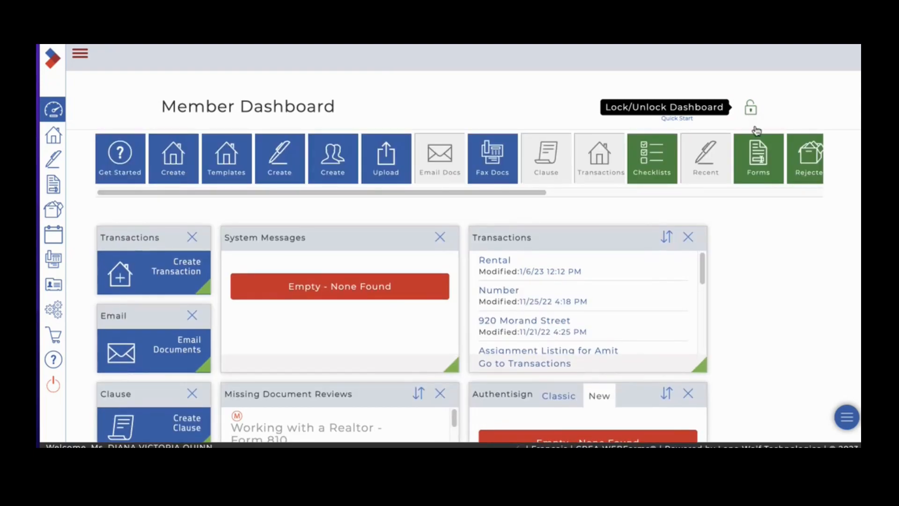
{"action": "scroll", "coordinate": [787, 242], "scroll_direction": "down", "scroll_amount": 2}
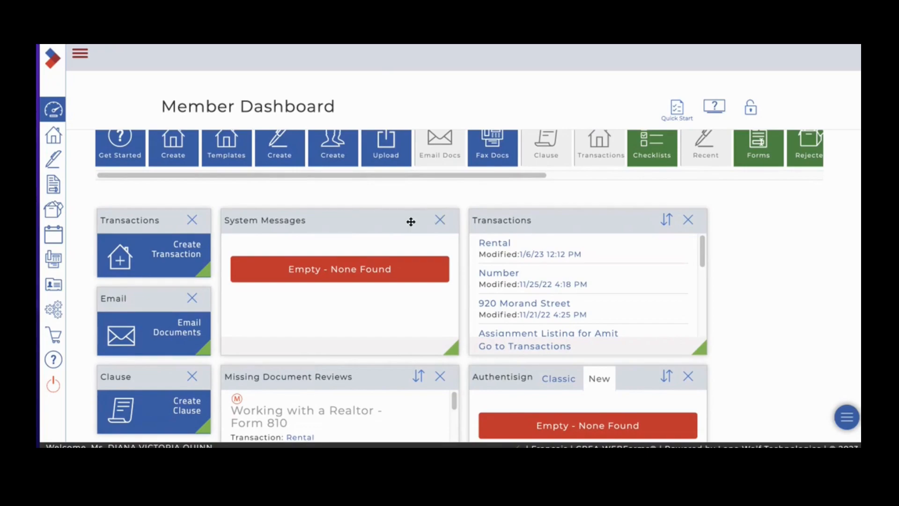
{"action": "scroll", "coordinate": [390, 228], "scroll_direction": "down", "scroll_amount": 1}
{"action": "scroll", "coordinate": [390, 229], "scroll_direction": "down", "scroll_amount": 2}
{"action": "left_click_drag", "start_coordinate": [375, 205], "coordinate": [645, 206]}
{"action": "scroll", "coordinate": [515, 315], "scroll_direction": "down", "scroll_amount": 3}
{"action": "left_click_drag", "start_coordinate": [524, 275], "coordinate": [434, 311]}
{"action": "scroll", "coordinate": [555, 302], "scroll_direction": "up", "scroll_amount": 4}
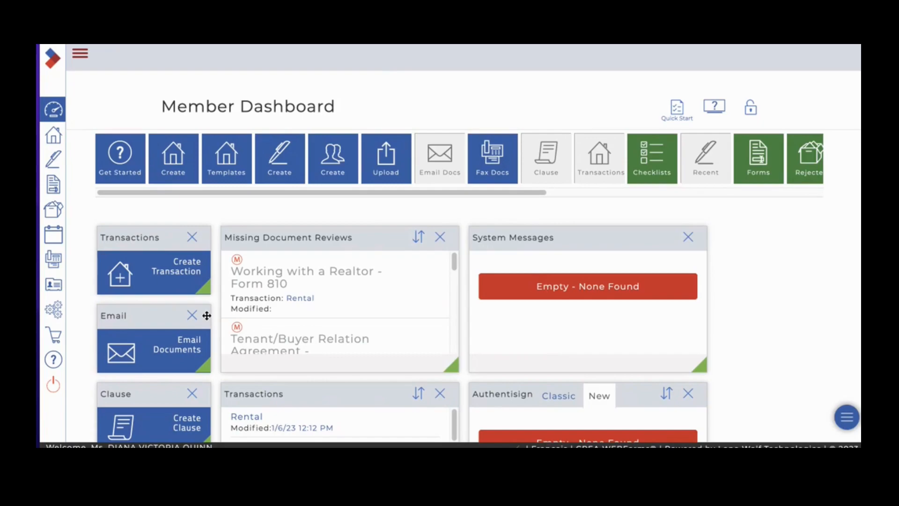
Replace the Email Documents and System Messages widgets with the Forms widget and lock the dashboard
{"action": "left_click_drag", "start_coordinate": [207, 315], "coordinate": [434, 350]}
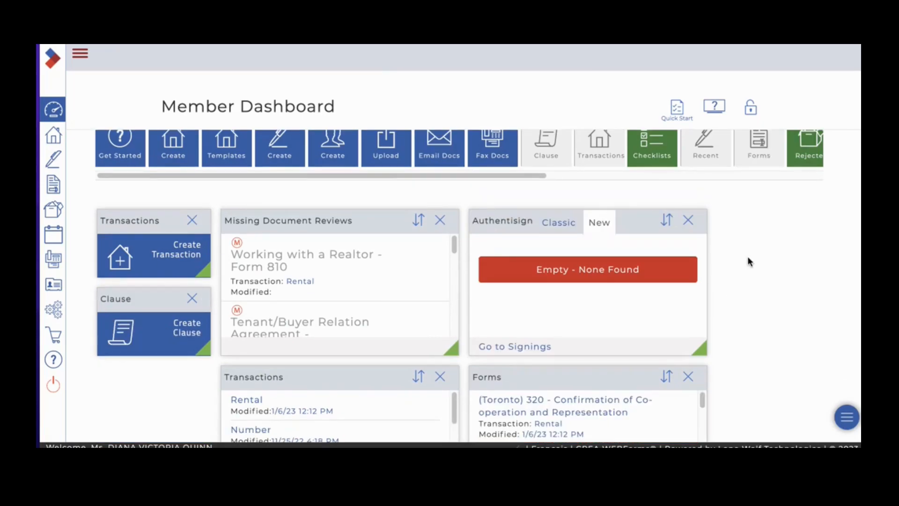
{"action": "scroll", "coordinate": [721, 293], "scroll_direction": "up", "scroll_amount": 1}
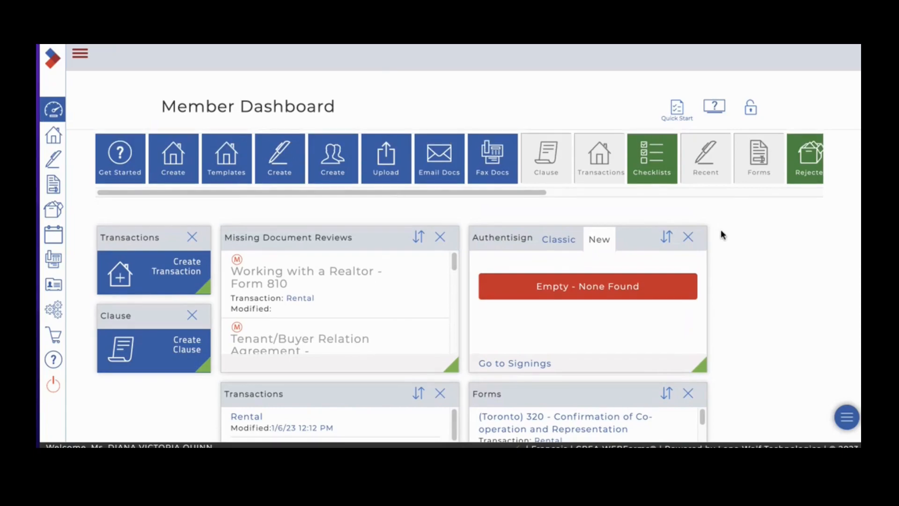
{"action": "left_click", "coordinate": [751, 113]}
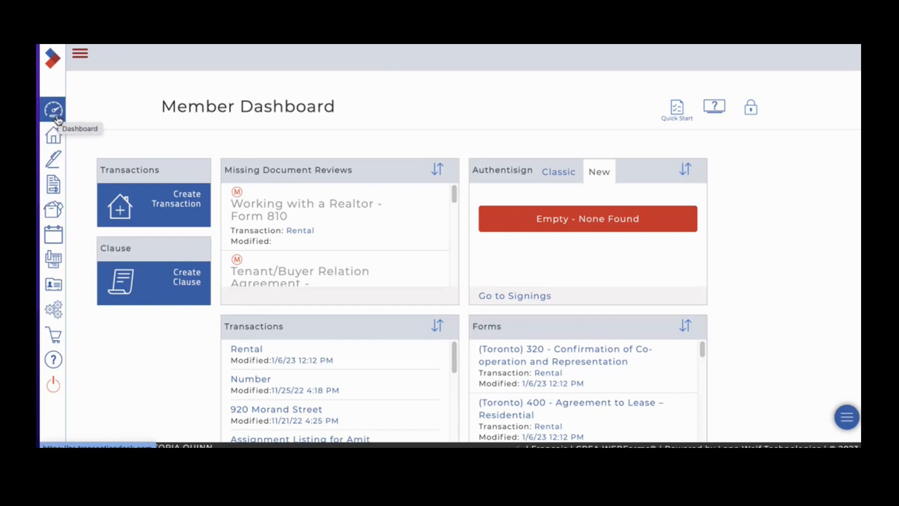
Tour the Transactions, Authentisign, Forms, Documents, Tasks, Faxing, Contacts, Settings and Apps Store sections
{"action": "left_click", "coordinate": [55, 138]}
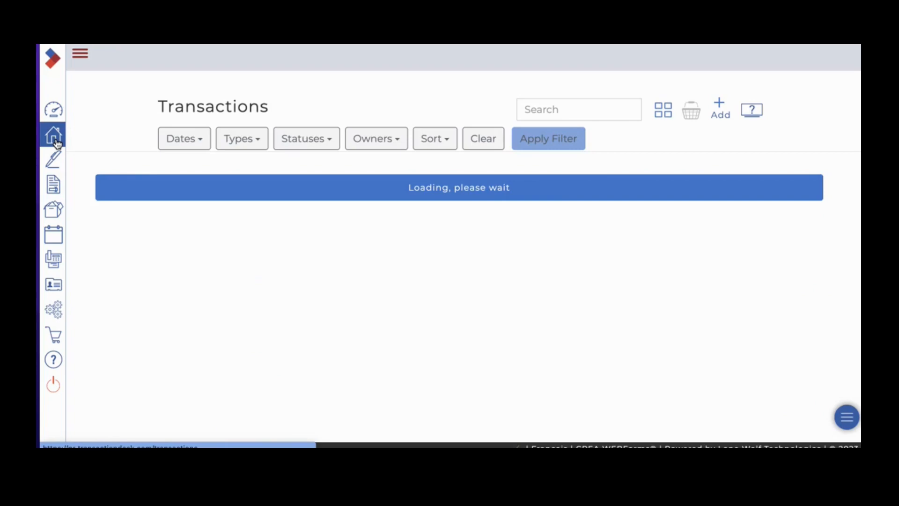
{"action": "left_click", "coordinate": [56, 164]}
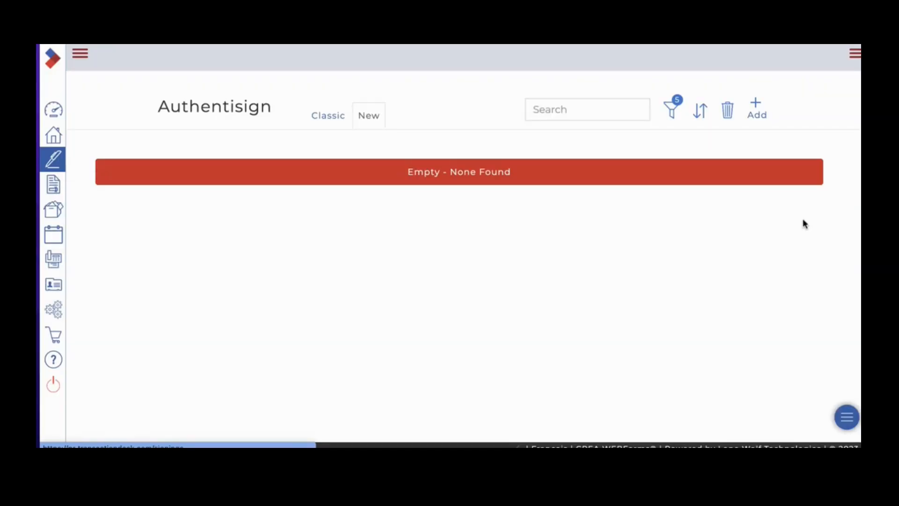
{"action": "left_click", "coordinate": [54, 188]}
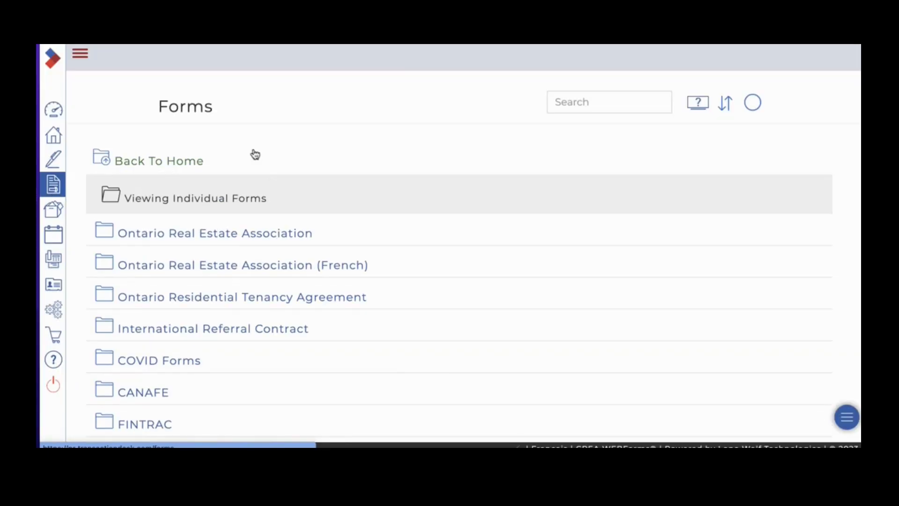
{"action": "left_click", "coordinate": [48, 218]}
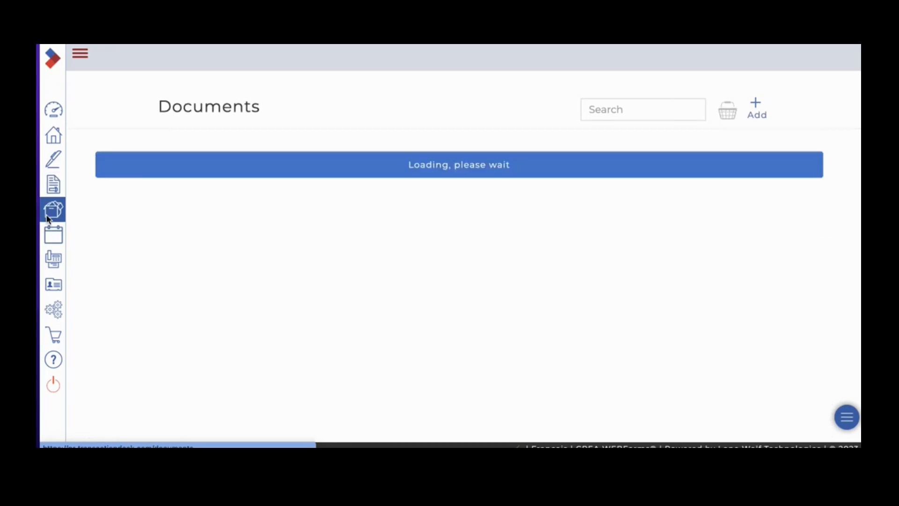
{"action": "left_click", "coordinate": [53, 244]}
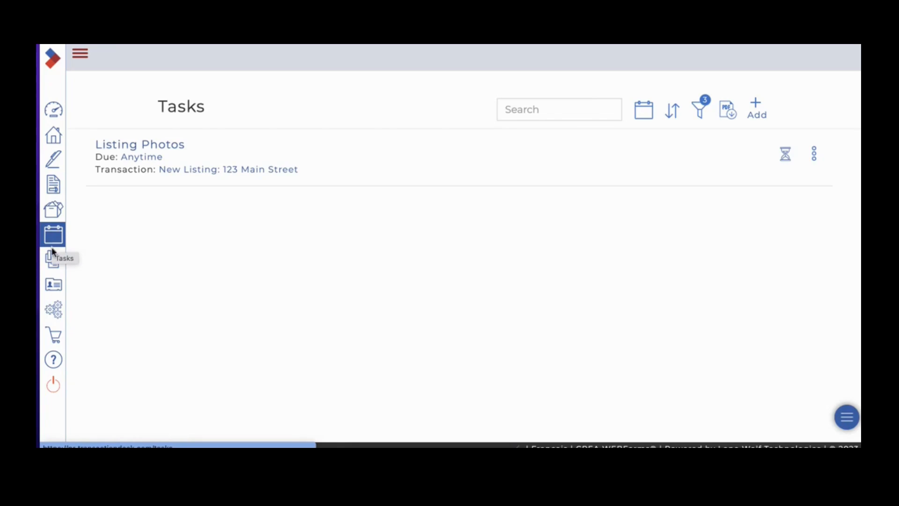
{"action": "left_click", "coordinate": [53, 262]}
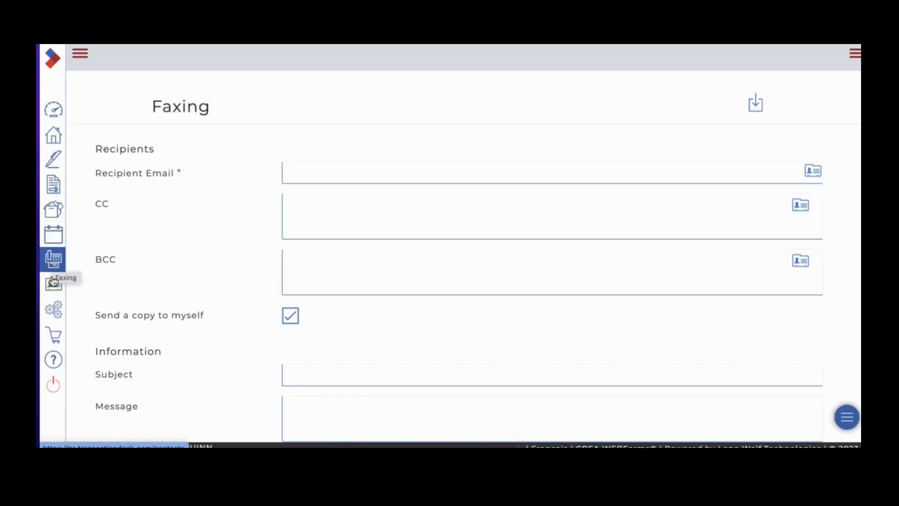
{"action": "left_click", "coordinate": [53, 286]}
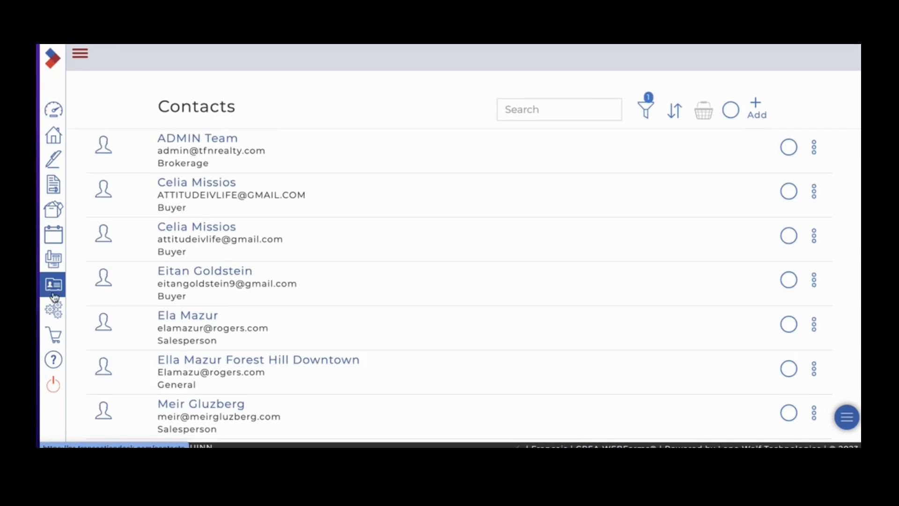
{"action": "left_click", "coordinate": [56, 313]}
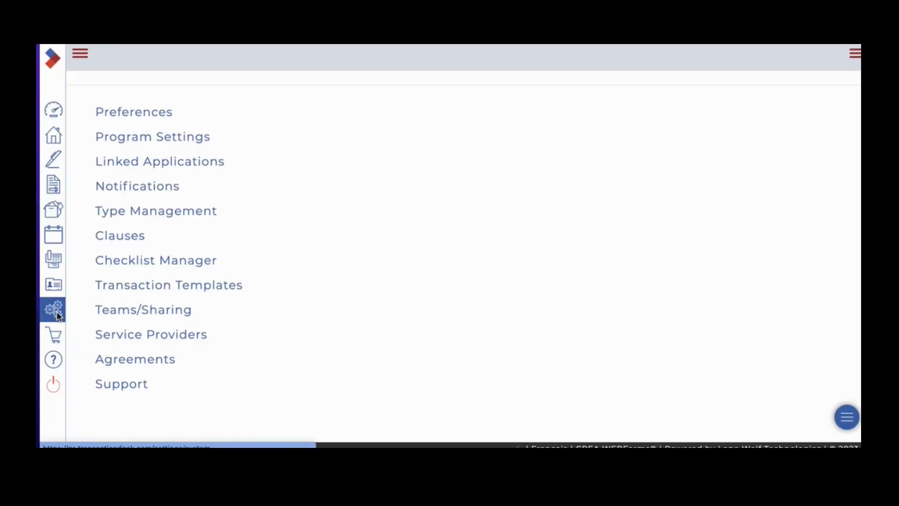
{"action": "left_click", "coordinate": [59, 340]}
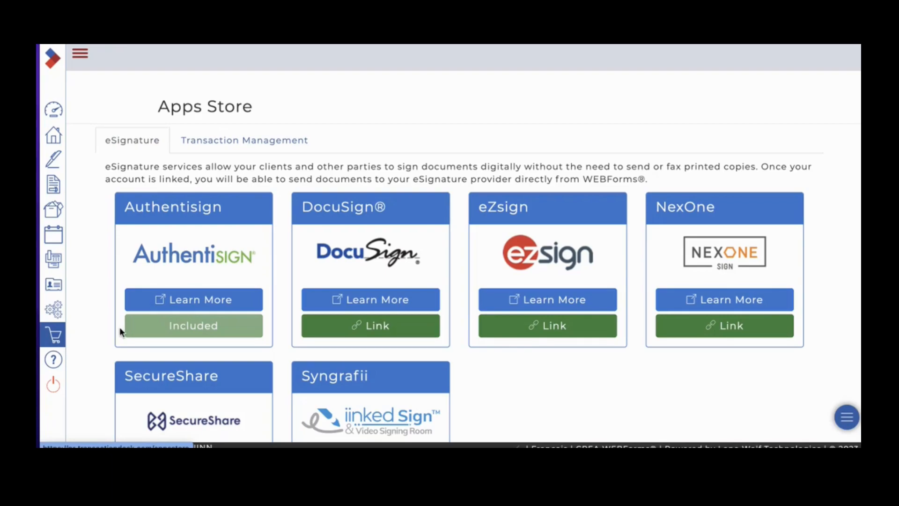
Open Preferences in the settings and review the User Information fields
{"action": "left_click", "coordinate": [59, 312]}
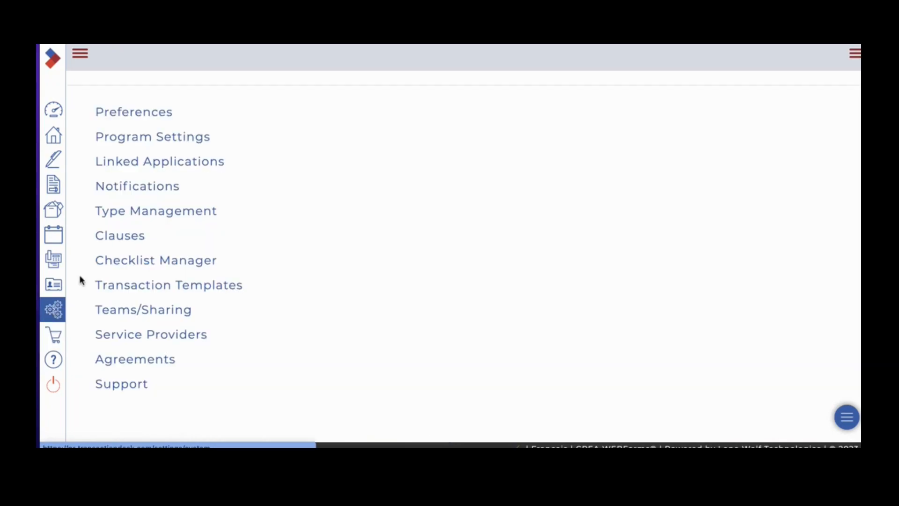
{"action": "left_click", "coordinate": [149, 116]}
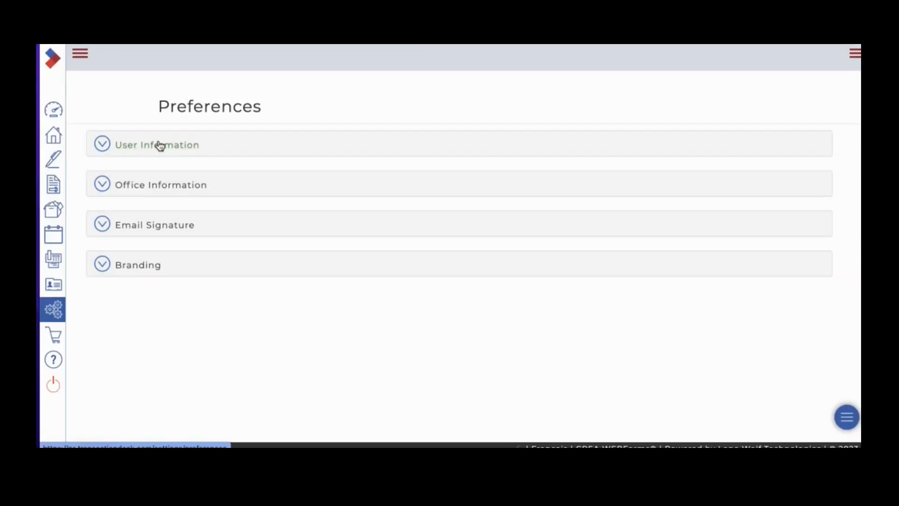
{"action": "left_click", "coordinate": [162, 148]}
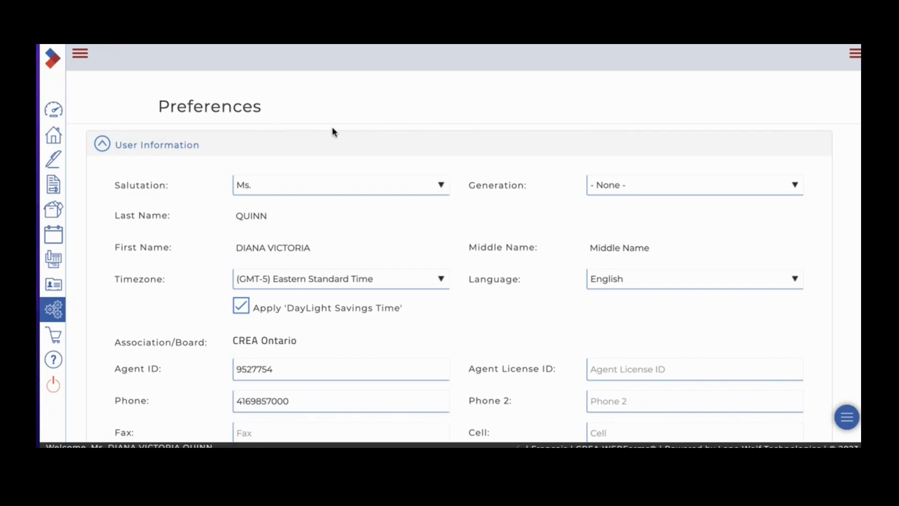
{"action": "scroll", "coordinate": [367, 186], "scroll_direction": "down", "scroll_amount": 3}
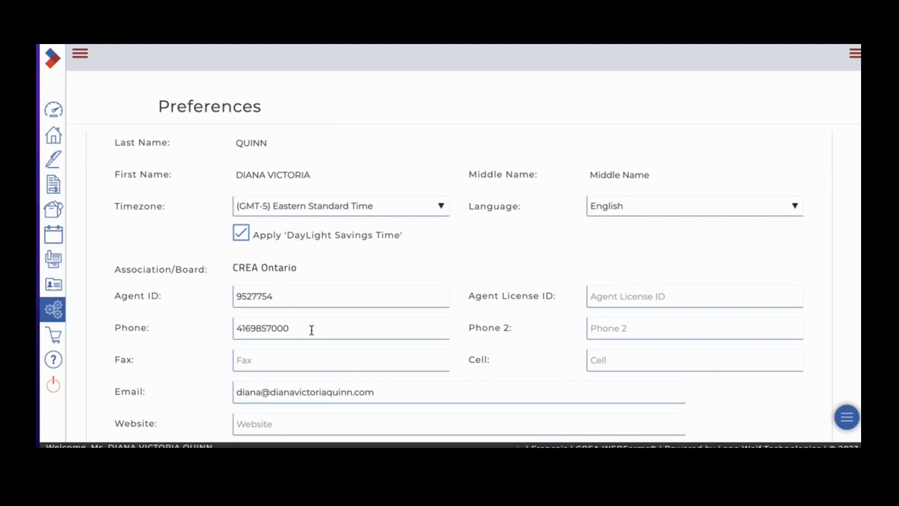
{"action": "scroll", "coordinate": [364, 337], "scroll_direction": "down", "scroll_amount": 1}
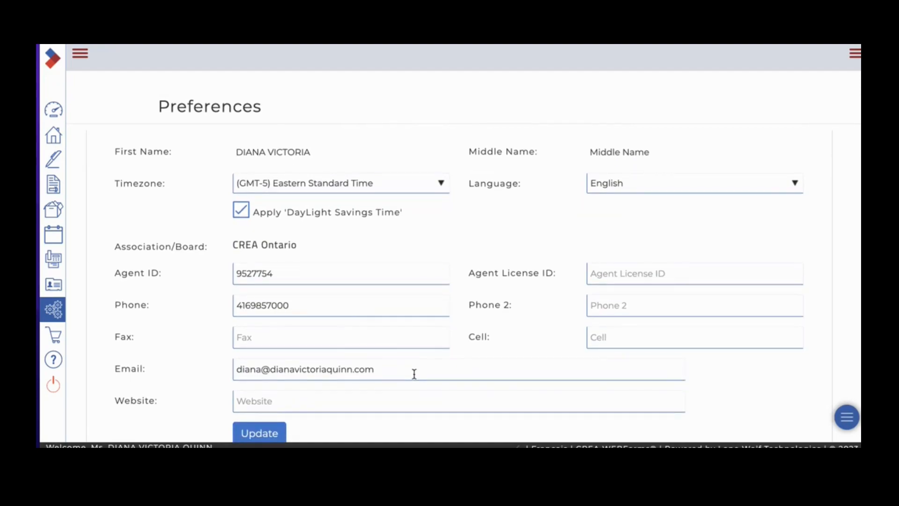
{"action": "scroll", "coordinate": [414, 379], "scroll_direction": "down", "scroll_amount": 5}
{"action": "scroll", "coordinate": [488, 245], "scroll_direction": "down", "scroll_amount": 3}
Expand Office Information in the preferences and review the brokerage's details
{"action": "left_click", "coordinate": [206, 323]}
{"action": "scroll", "coordinate": [430, 328], "scroll_direction": "down", "scroll_amount": 6}
{"action": "scroll", "coordinate": [428, 308], "scroll_direction": "up", "scroll_amount": 5}
{"action": "scroll", "coordinate": [428, 310], "scroll_direction": "down", "scroll_amount": 4}
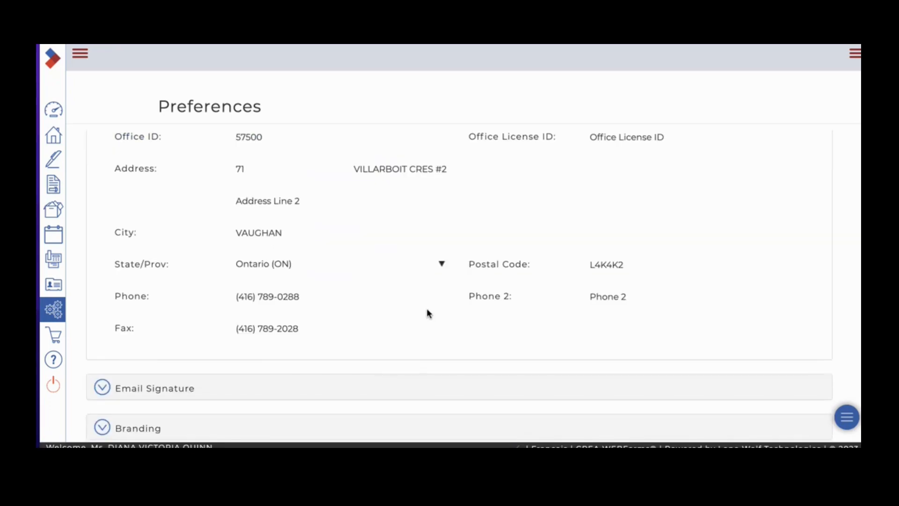
{"action": "scroll", "coordinate": [374, 306], "scroll_direction": "down", "scroll_amount": 1}
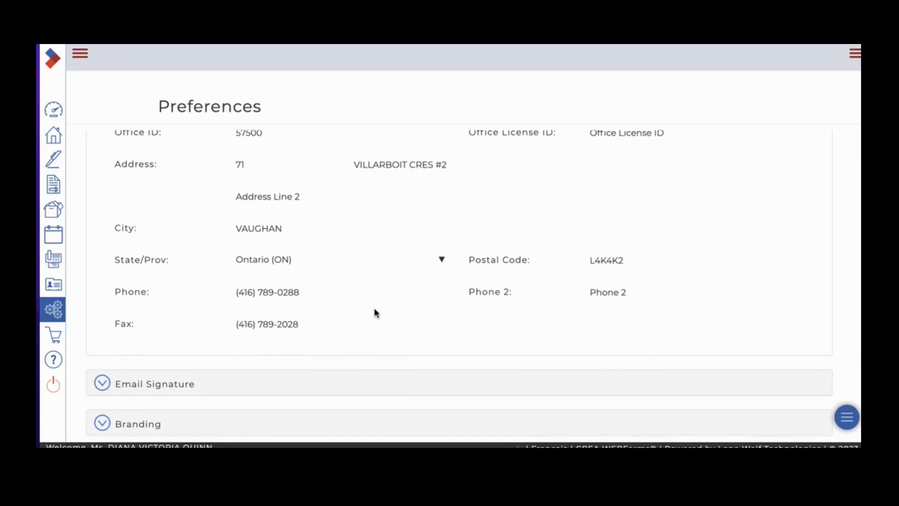
Expand Email Signature and place the text cursor after the existing signature
{"action": "left_click", "coordinate": [155, 368]}
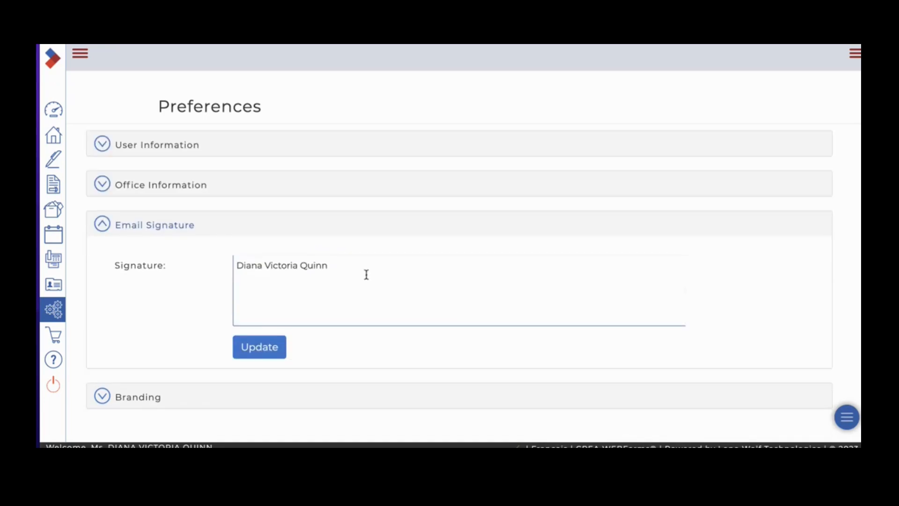
{"action": "left_click_drag", "start_coordinate": [367, 274], "coordinate": [237, 262]}
{"action": "left_click", "coordinate": [420, 281]}
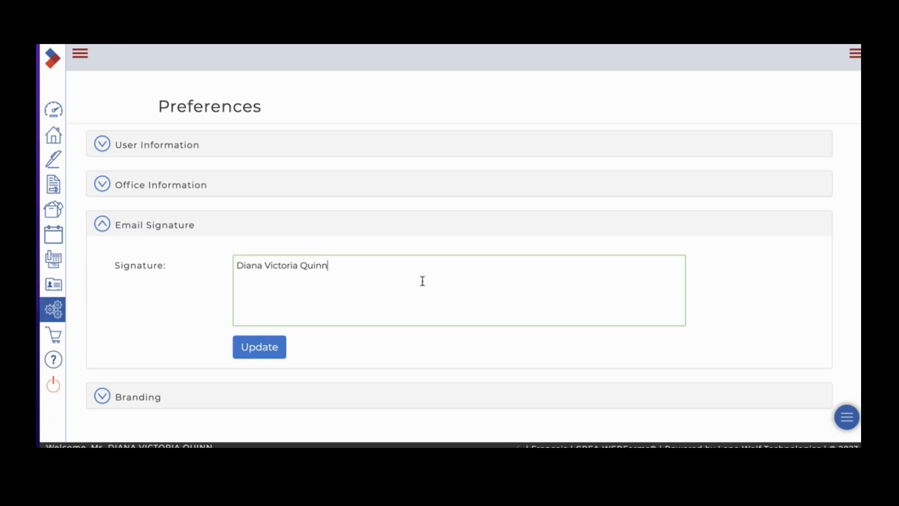
Review the banner, personal photo and company logo under Branding and return to the settings list
{"action": "left_click", "coordinate": [152, 398]}
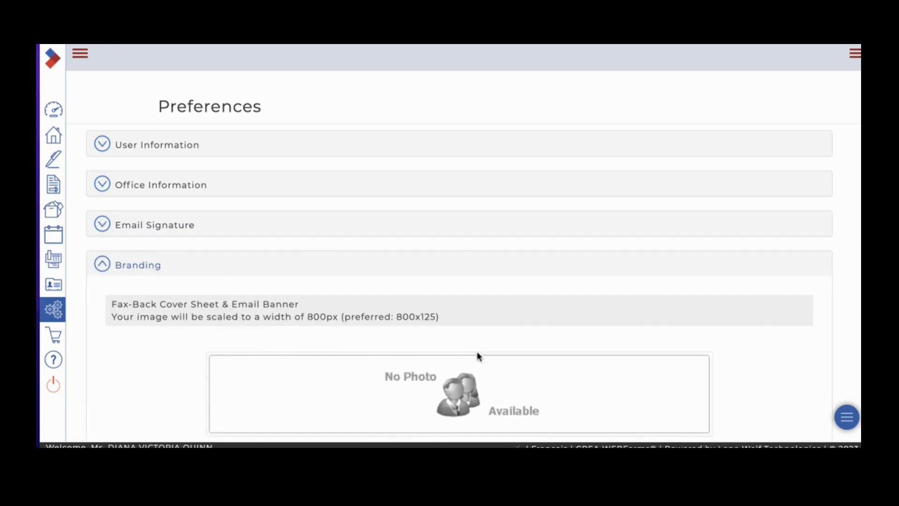
{"action": "scroll", "coordinate": [487, 354], "scroll_direction": "down", "scroll_amount": 2}
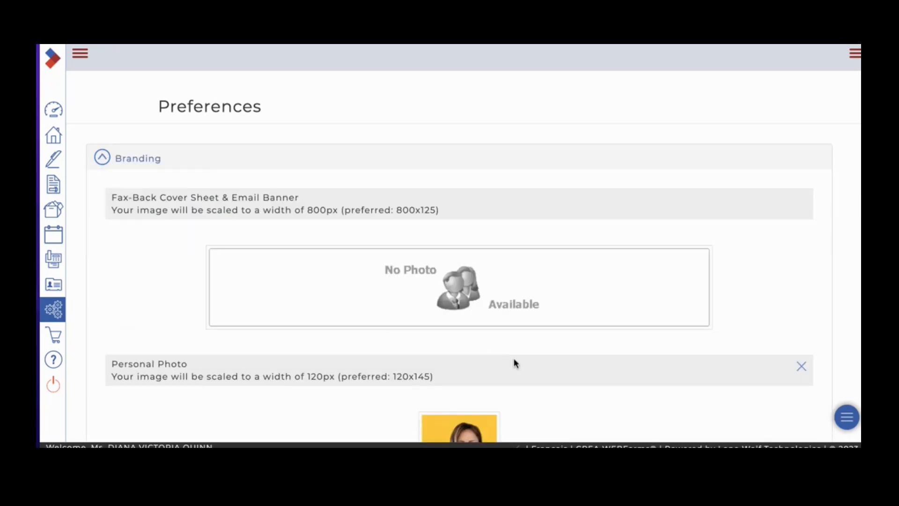
{"action": "scroll", "coordinate": [496, 350], "scroll_direction": "down", "scroll_amount": 5}
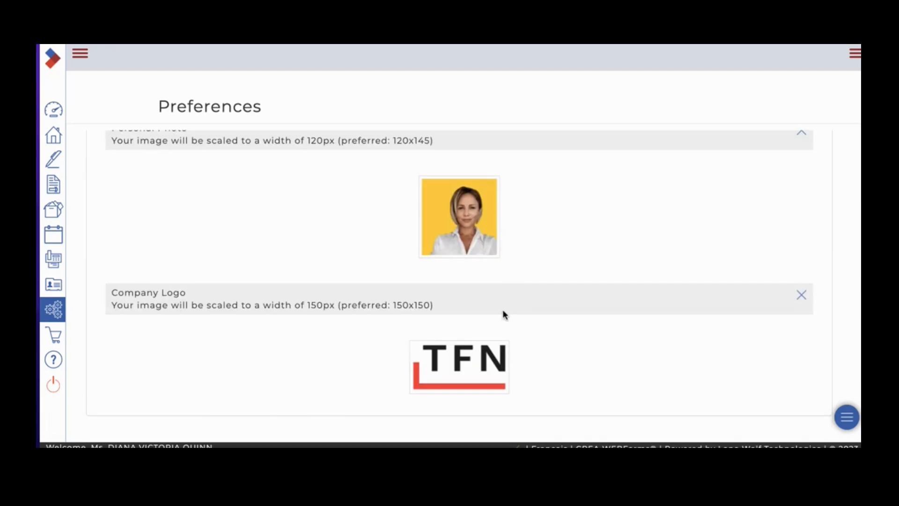
{"action": "scroll", "coordinate": [502, 309], "scroll_direction": "up", "scroll_amount": 6}
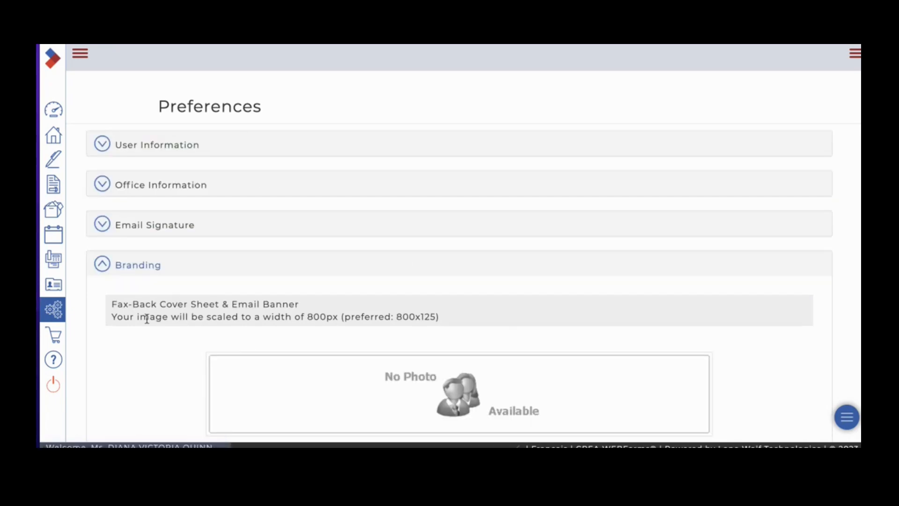
{"action": "left_click", "coordinate": [57, 315]}
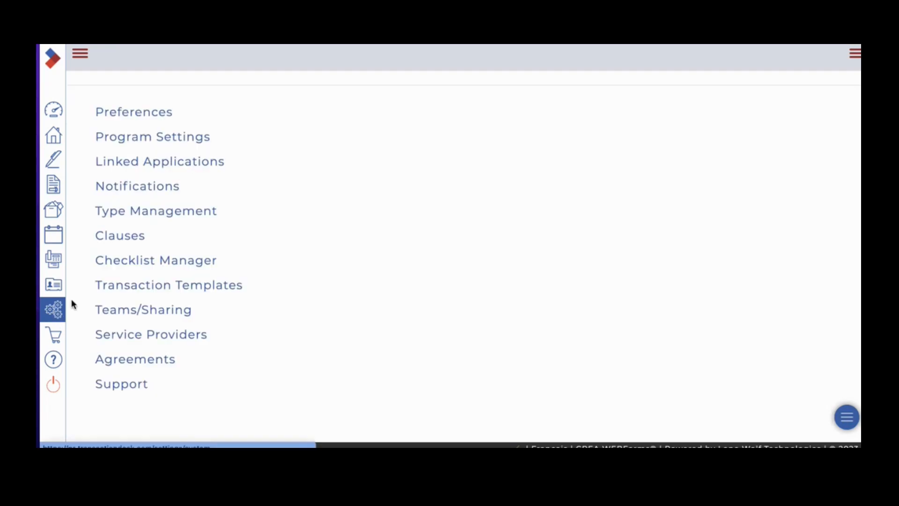
Open Clauses in the settings and review the English categories under System Clauses
{"action": "left_click", "coordinate": [128, 239]}
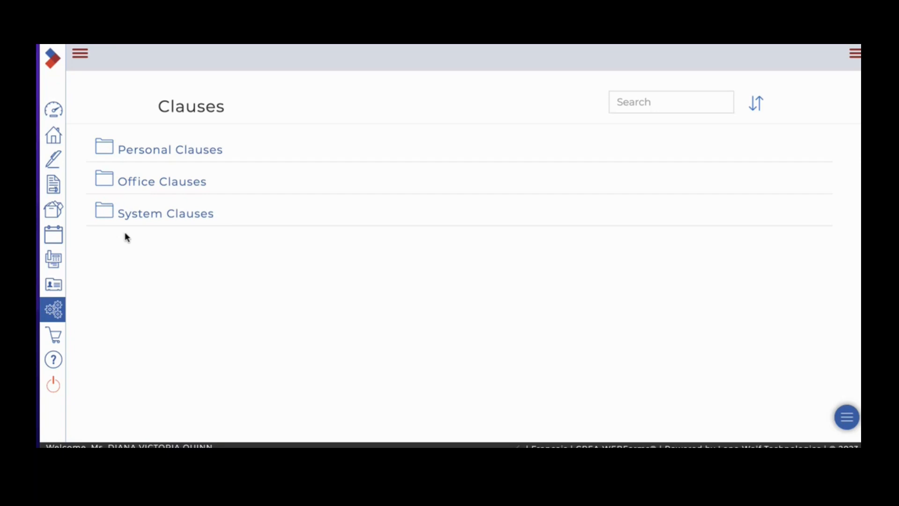
{"action": "left_click", "coordinate": [189, 214]}
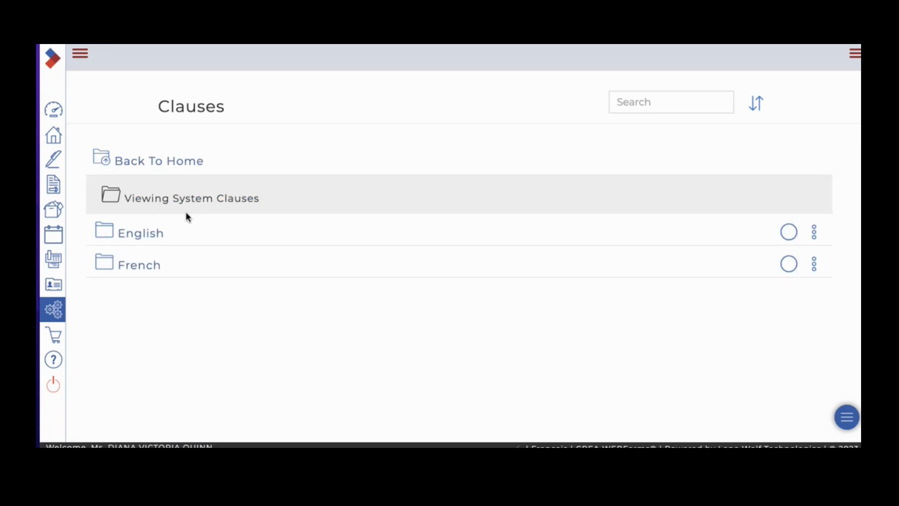
{"action": "left_click", "coordinate": [140, 234]}
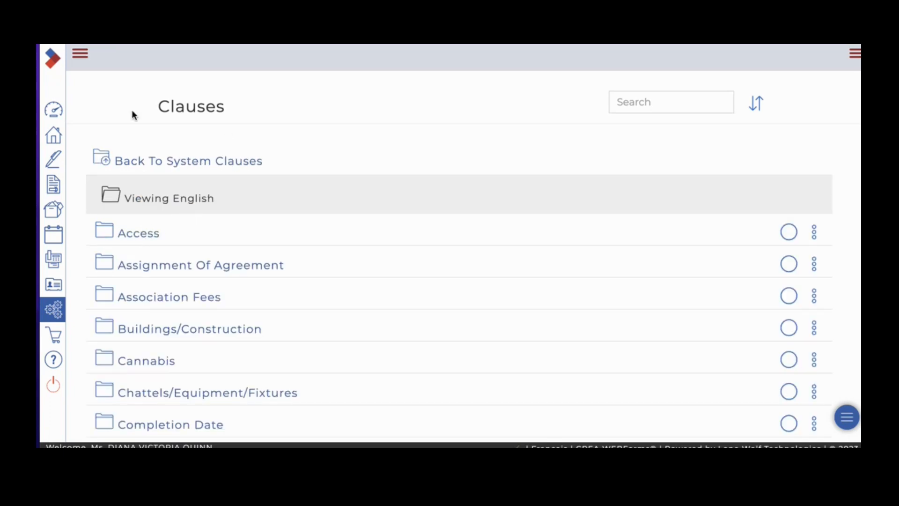
{"action": "left_click", "coordinate": [53, 312]}
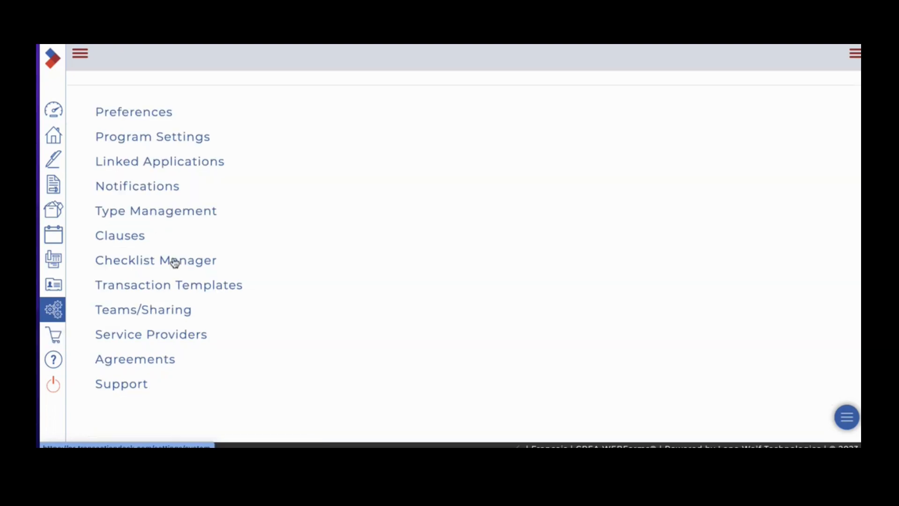
{"action": "left_click", "coordinate": [137, 239]}
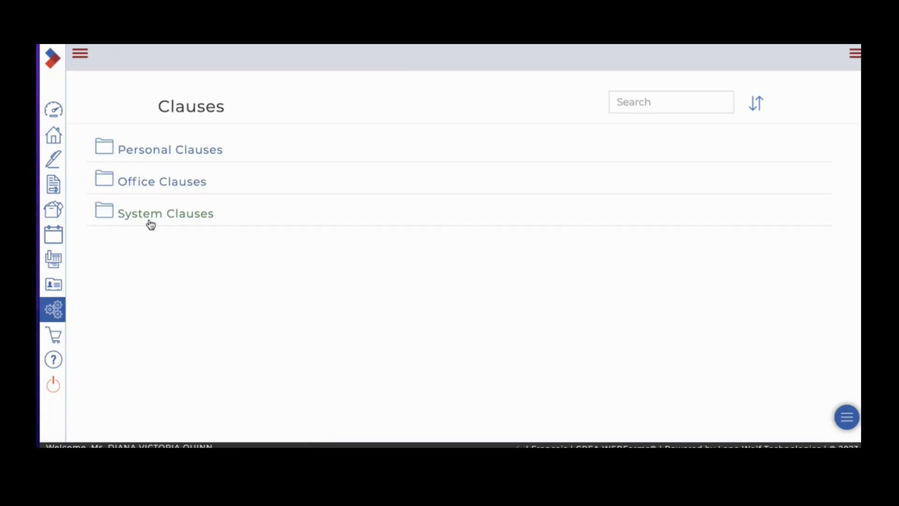
{"action": "left_click", "coordinate": [151, 222]}
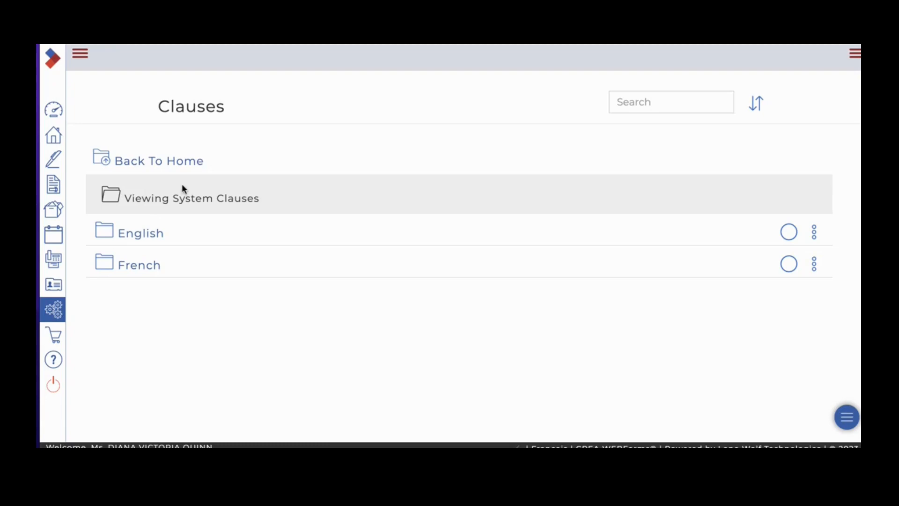
{"action": "left_click", "coordinate": [153, 237]}
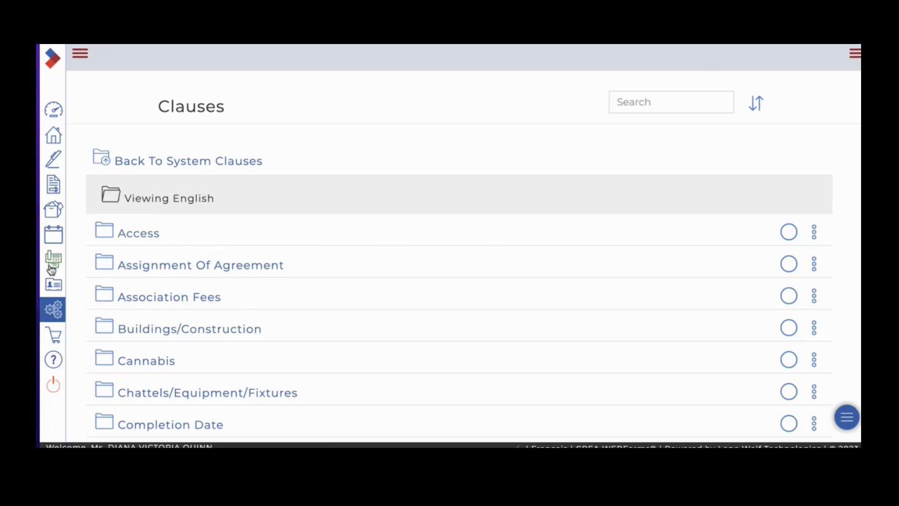
Reopen Clauses from the settings, review the Personal Clauses folders and return to the main Clauses list
{"action": "left_click", "coordinate": [55, 308]}
{"action": "left_click", "coordinate": [130, 243]}
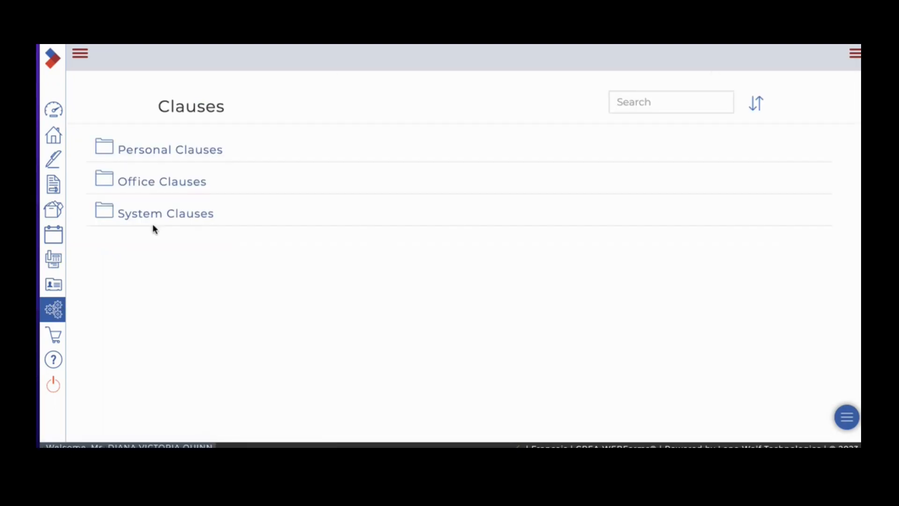
{"action": "left_click", "coordinate": [180, 160]}
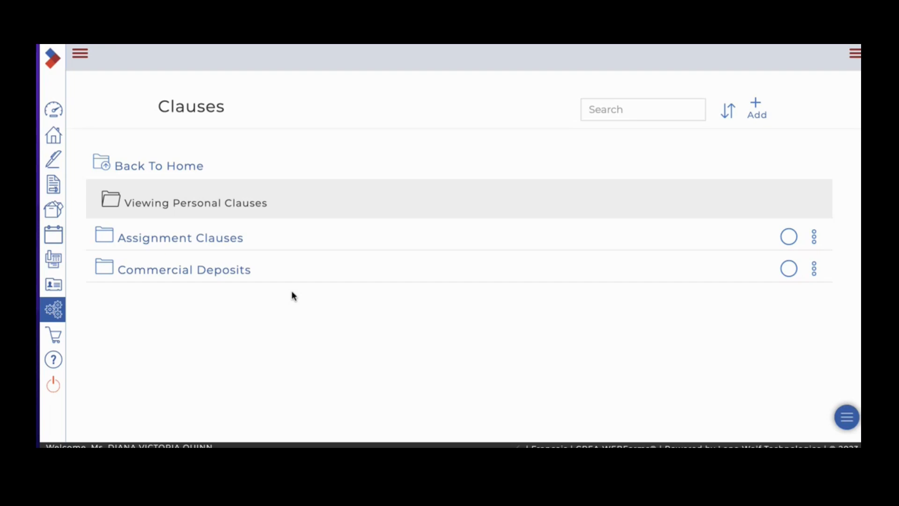
{"action": "left_click", "coordinate": [53, 311]}
{"action": "left_click", "coordinate": [121, 238]}
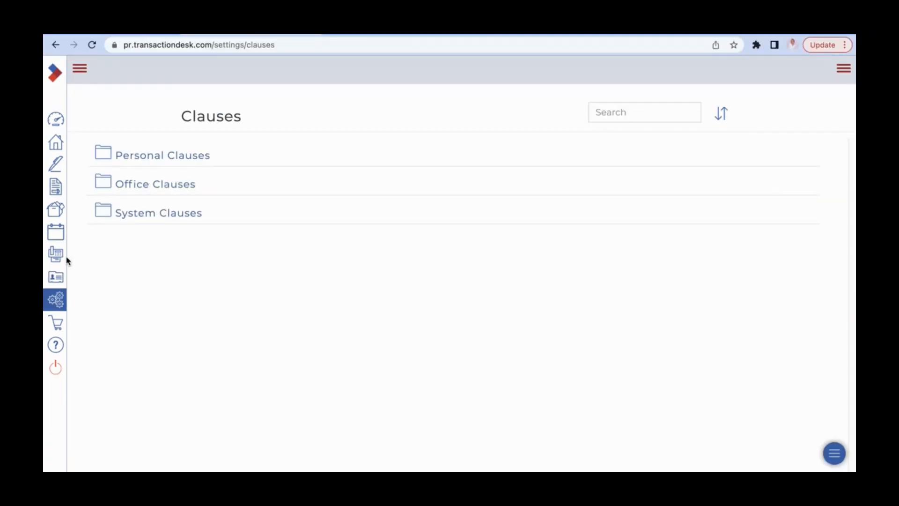
Open Transaction Templates from the settings and look through the first templates in the list
{"action": "left_click", "coordinate": [65, 304]}
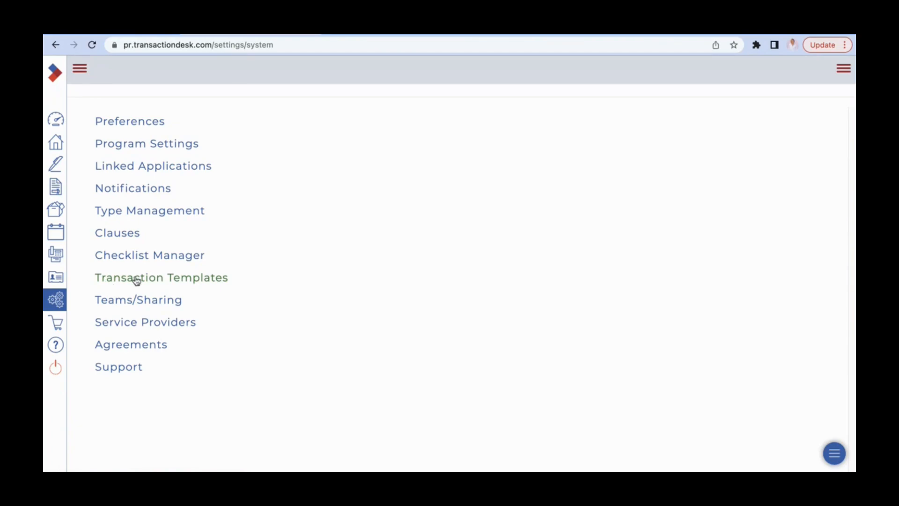
{"action": "left_click", "coordinate": [205, 279]}
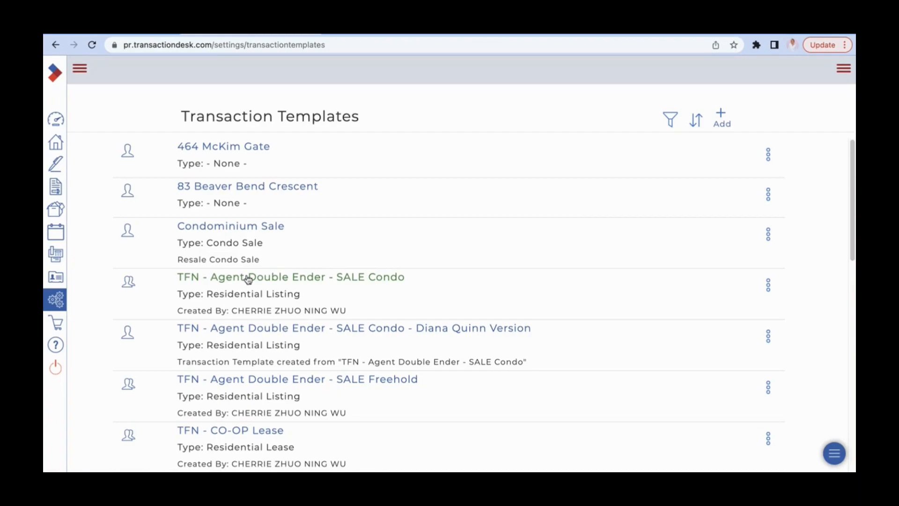
{"action": "scroll", "coordinate": [285, 286], "scroll_direction": "down", "scroll_amount": 2}
{"action": "scroll", "coordinate": [286, 284], "scroll_direction": "down", "scroll_amount": 1}
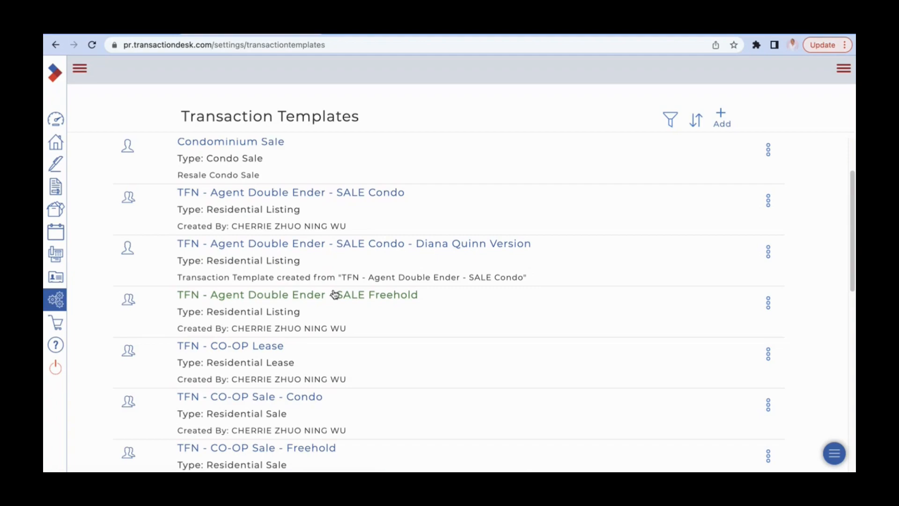
Review the checklists and forms of the "TFN - Agent Double Ender - SALE Freehold" template and return to the template list
{"action": "left_click", "coordinate": [297, 296]}
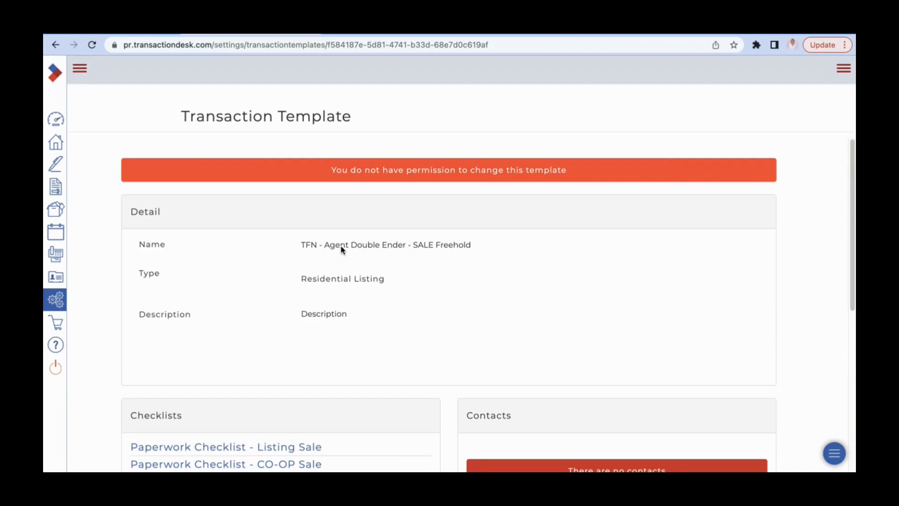
{"action": "scroll", "coordinate": [435, 248], "scroll_direction": "down", "scroll_amount": 1}
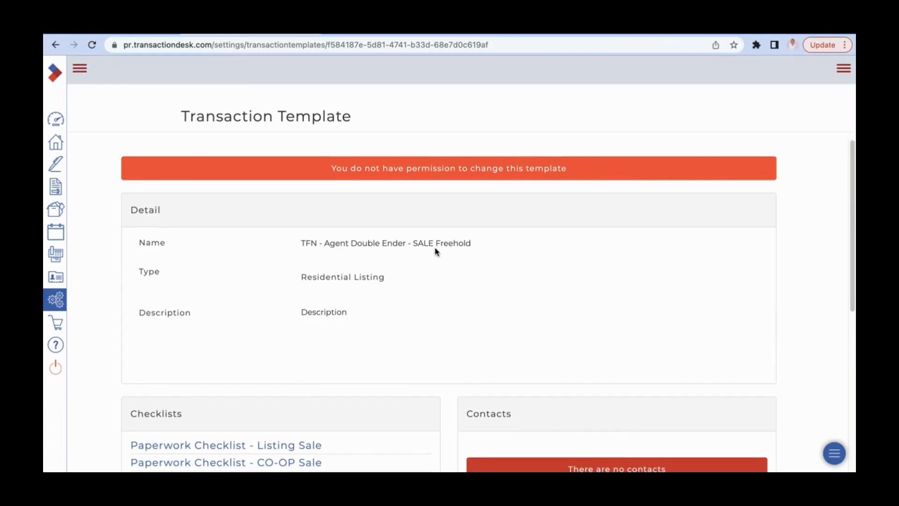
{"action": "scroll", "coordinate": [436, 251], "scroll_direction": "down", "scroll_amount": 3}
{"action": "scroll", "coordinate": [445, 259], "scroll_direction": "down", "scroll_amount": 2}
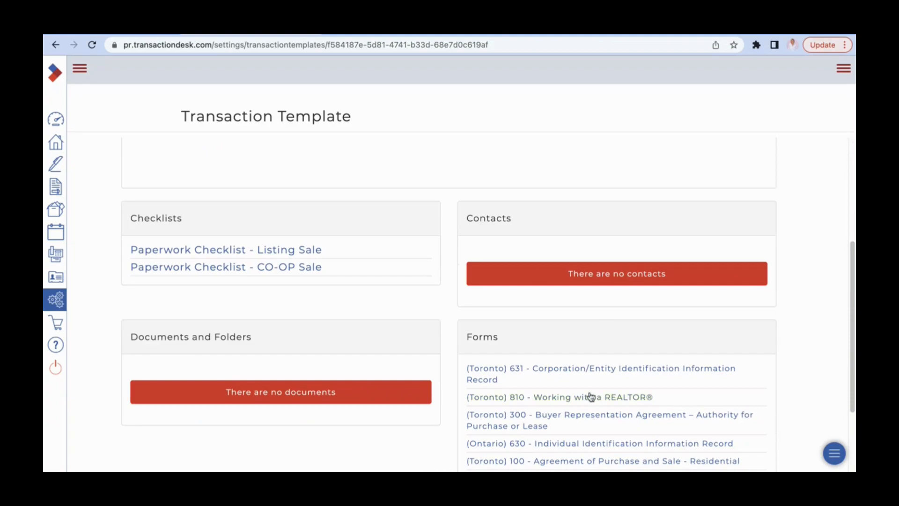
{"action": "scroll", "coordinate": [593, 361], "scroll_direction": "down", "scroll_amount": 3}
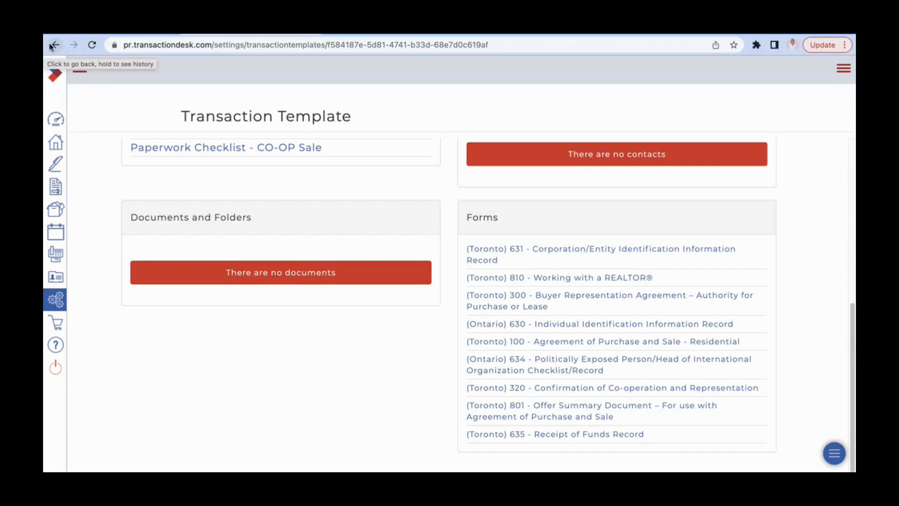
{"action": "scroll", "coordinate": [228, 188], "scroll_direction": "up", "scroll_amount": 10}
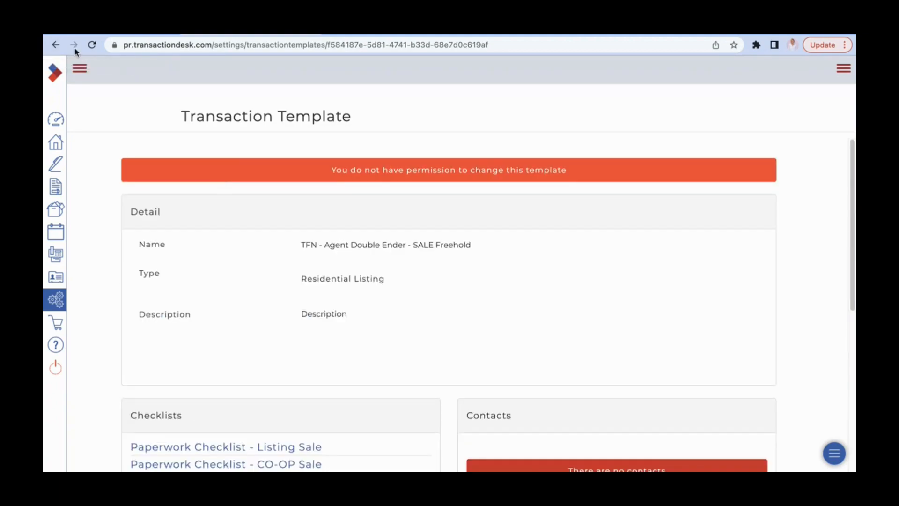
{"action": "left_click", "coordinate": [56, 45]}
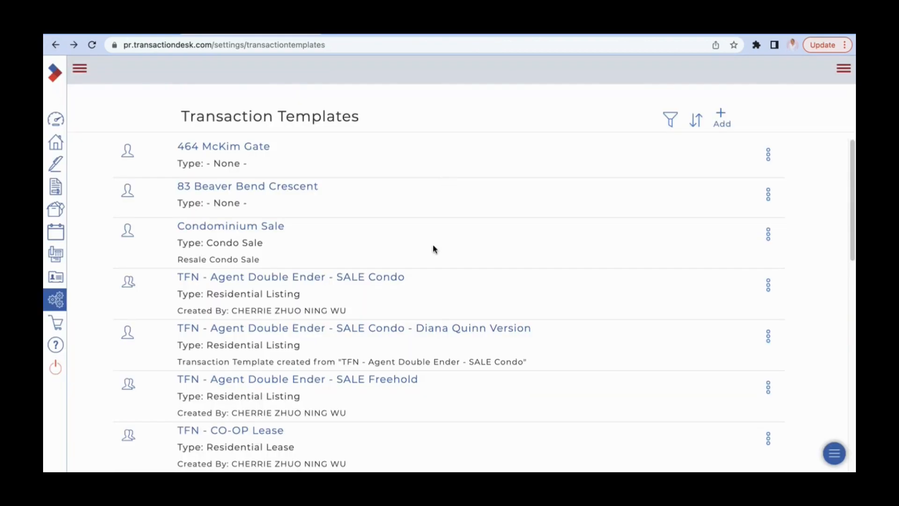
Examine the brokerage's TFN transaction templates for co-op, listing, lease, preconstruction and referral deals
{"action": "scroll", "coordinate": [440, 266], "scroll_direction": "down", "scroll_amount": 2}
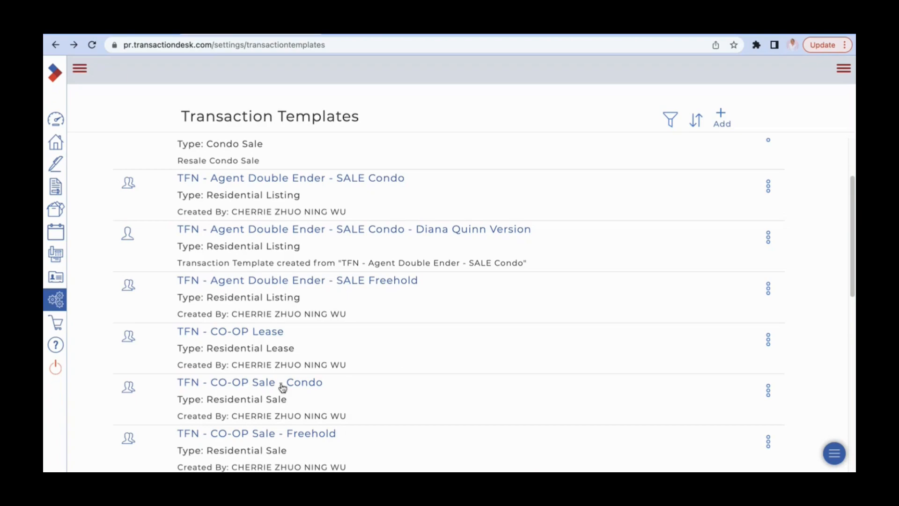
{"action": "scroll", "coordinate": [357, 428], "scroll_direction": "down", "scroll_amount": 5}
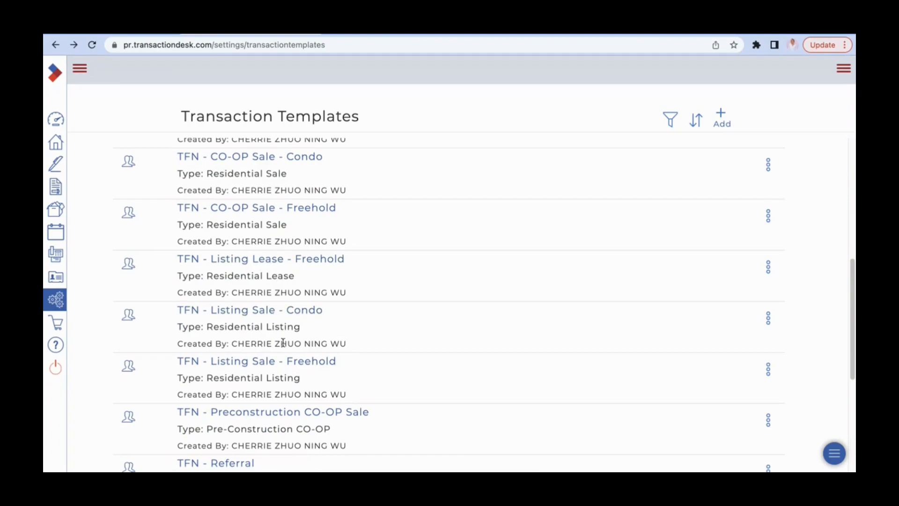
{"action": "scroll", "coordinate": [345, 404], "scroll_direction": "down", "scroll_amount": 1}
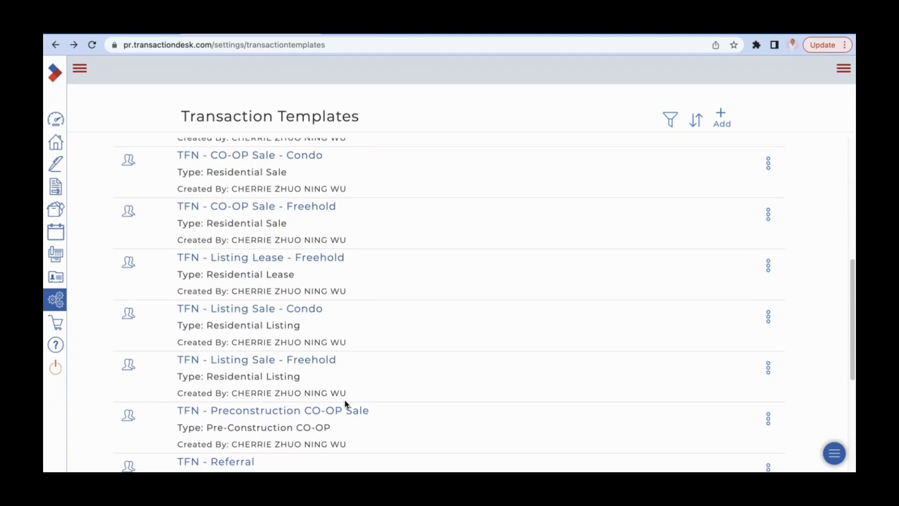
{"action": "scroll", "coordinate": [345, 404], "scroll_direction": "down", "scroll_amount": 5}
{"action": "scroll", "coordinate": [345, 404], "scroll_direction": "up", "scroll_amount": 12}
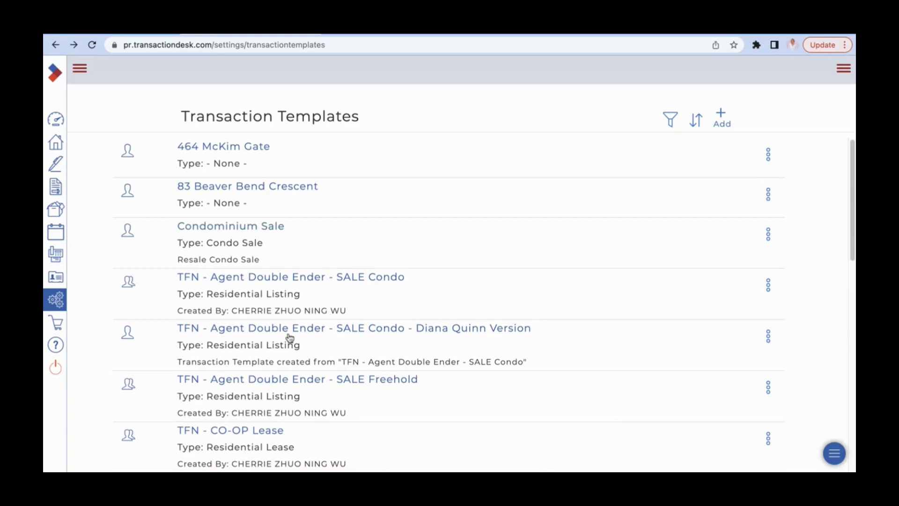
{"action": "scroll", "coordinate": [297, 328], "scroll_direction": "down", "scroll_amount": 8}
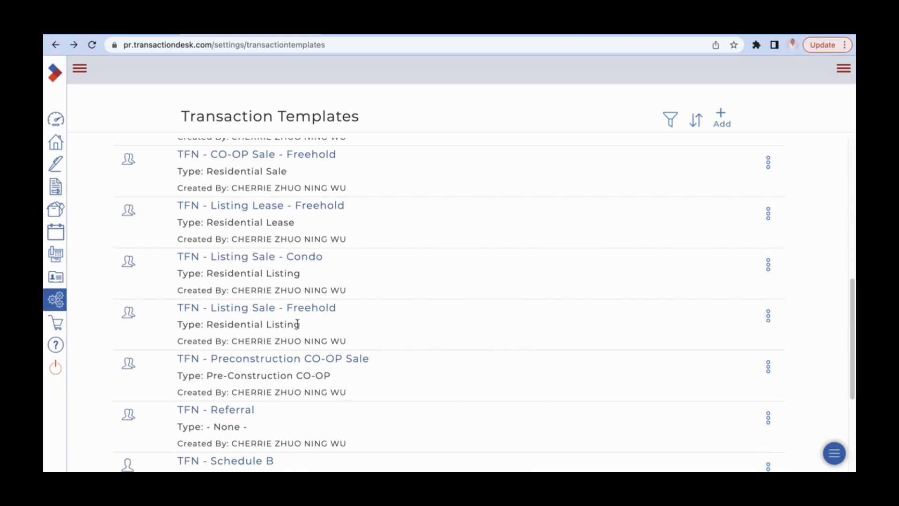
{"action": "scroll", "coordinate": [298, 323], "scroll_direction": "up", "scroll_amount": 5}
{"action": "scroll", "coordinate": [299, 333], "scroll_direction": "up", "scroll_amount": 1}
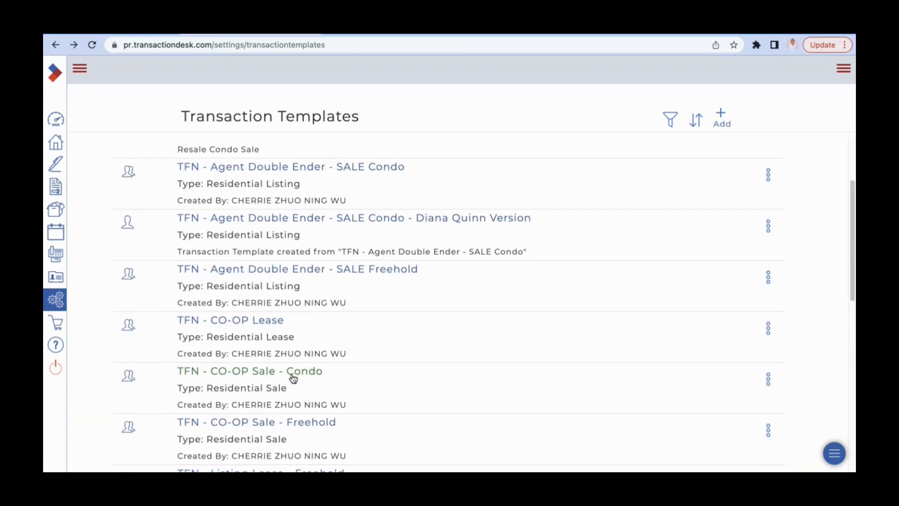
Open the "TFN - CO-OP Sale - Freehold" template and review its details, checklist and forms
{"action": "left_click", "coordinate": [310, 424]}
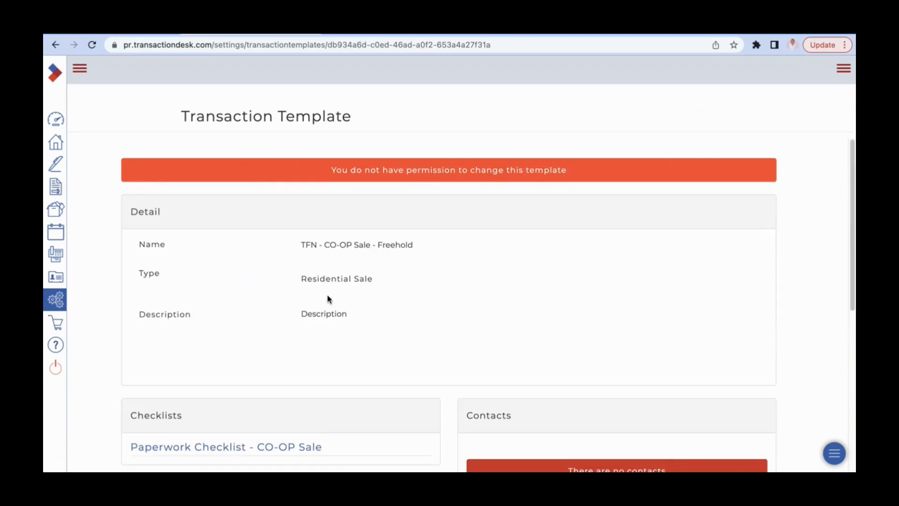
{"action": "scroll", "coordinate": [337, 305], "scroll_direction": "down", "scroll_amount": 6}
{"action": "scroll", "coordinate": [452, 307], "scroll_direction": "up", "scroll_amount": 6}
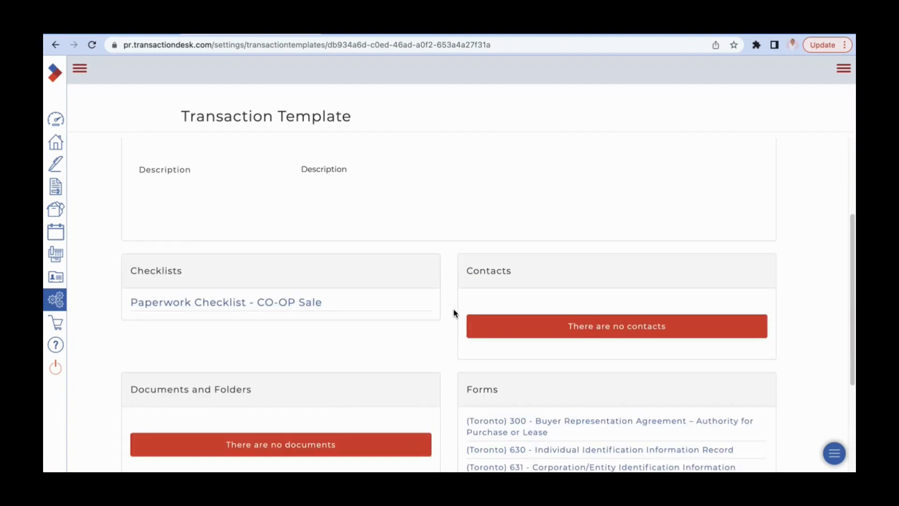
{"action": "scroll", "coordinate": [455, 313], "scroll_direction": "down", "scroll_amount": 6}
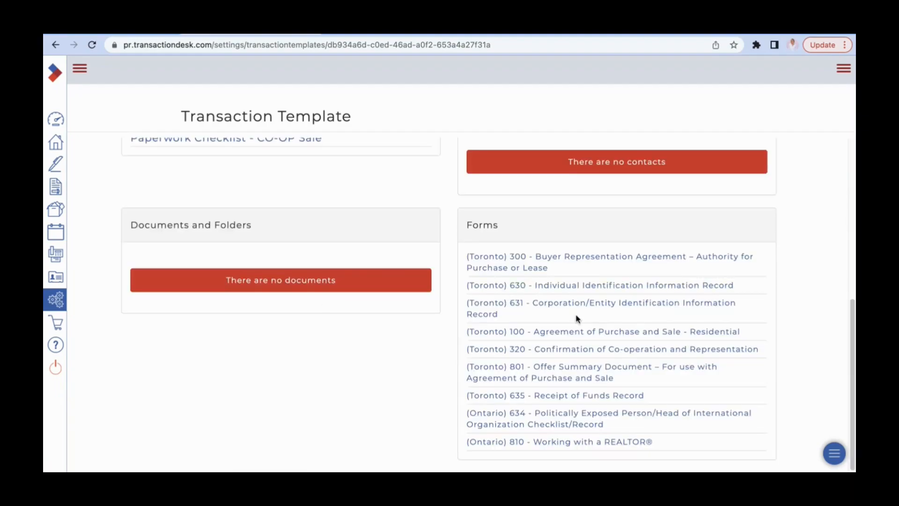
{"action": "scroll", "coordinate": [586, 316], "scroll_direction": "up", "scroll_amount": 6}
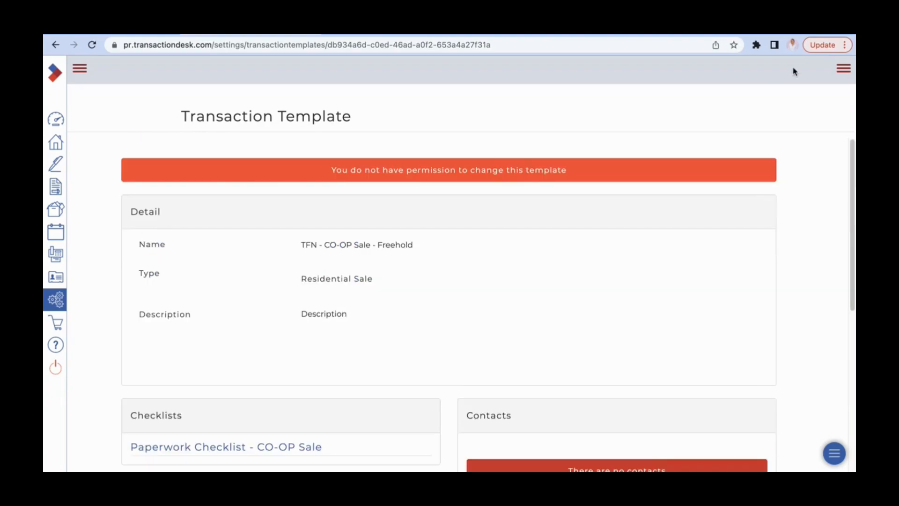
Preview the template's form "(Toronto) 100 - Agreement of Purchase and Sale - Residential", close it and return to the Transaction Templates list
{"action": "left_click", "coordinate": [841, 70]}
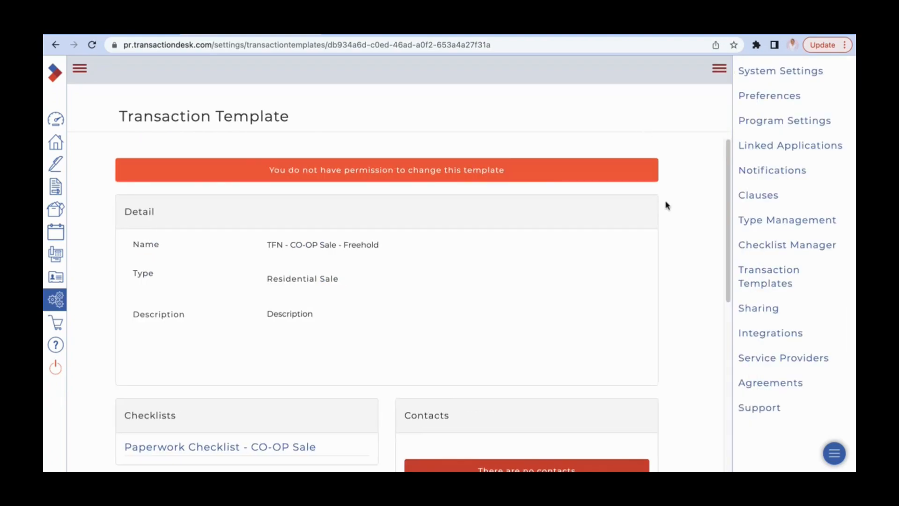
{"action": "scroll", "coordinate": [668, 206], "scroll_direction": "down", "scroll_amount": 6}
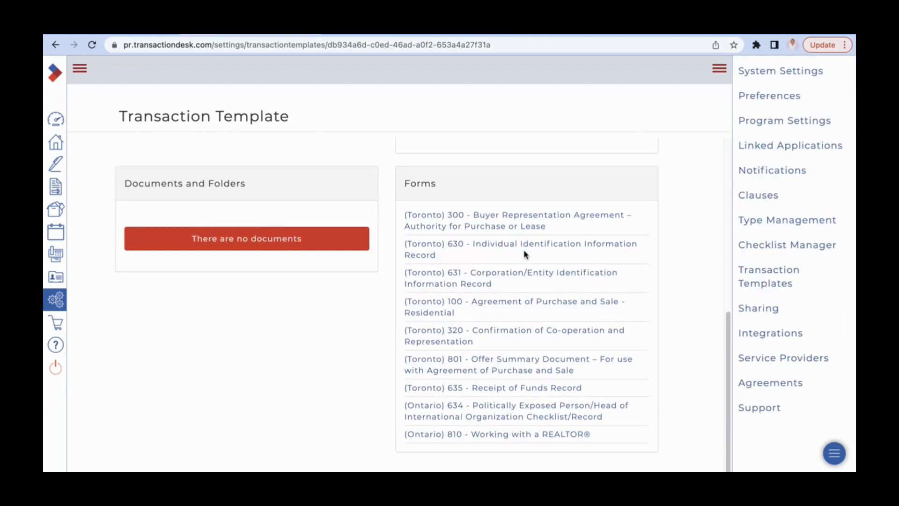
{"action": "left_click", "coordinate": [541, 304]}
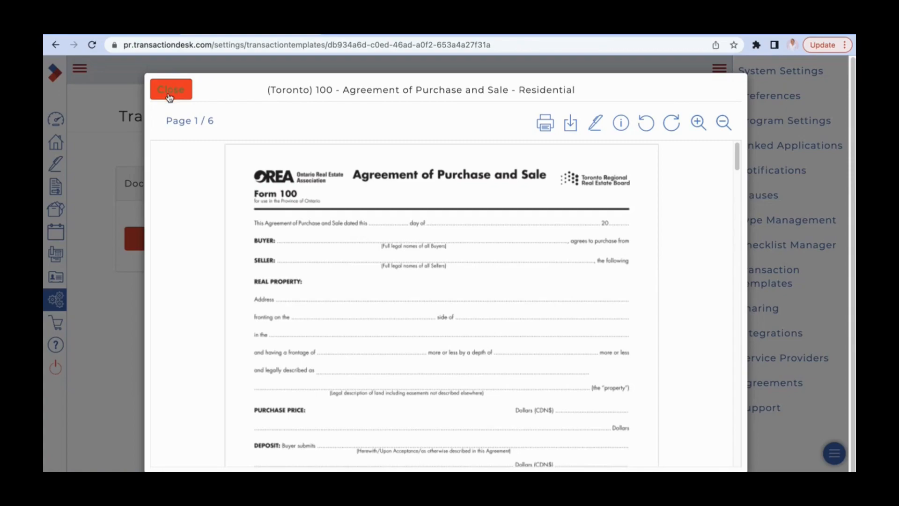
{"action": "left_click", "coordinate": [170, 90]}
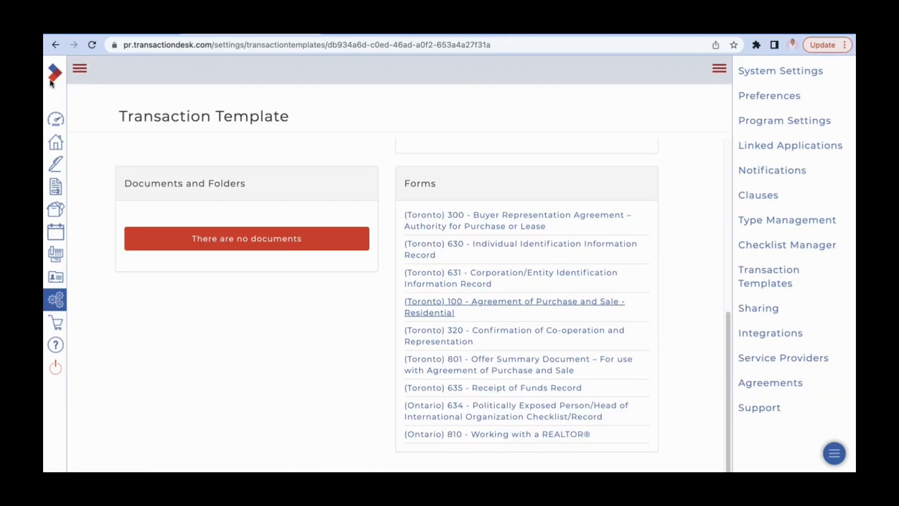
{"action": "left_click", "coordinate": [56, 45]}
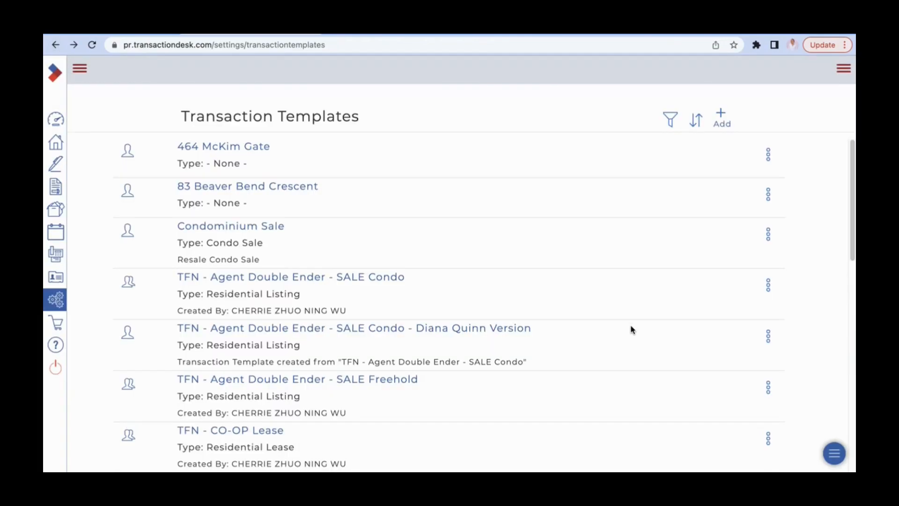
{"action": "scroll", "coordinate": [630, 333], "scroll_direction": "down", "scroll_amount": 1}
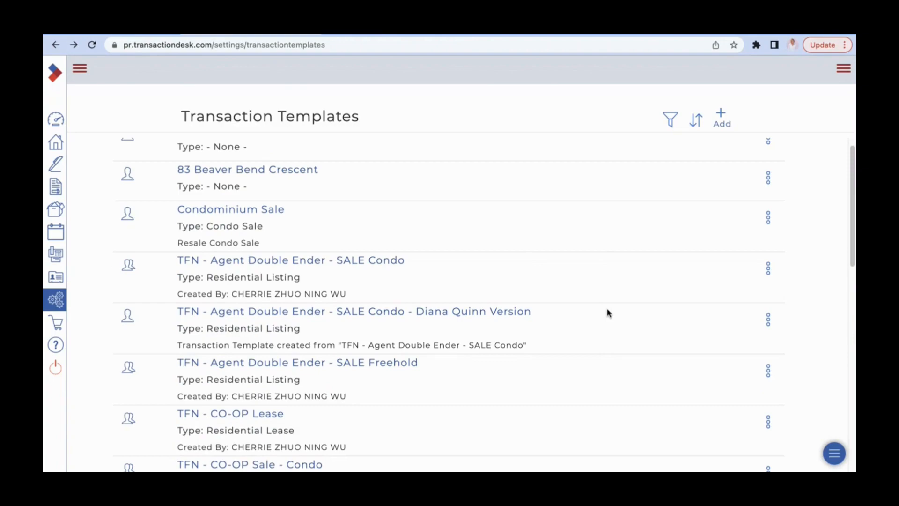
Copy the "TFN - CO-OP Sale - Freehold" transaction template and name the copy "TFN - CO-OP Sale - Freehold - DQ Version"
{"action": "scroll", "coordinate": [608, 313], "scroll_direction": "down", "scroll_amount": 3}
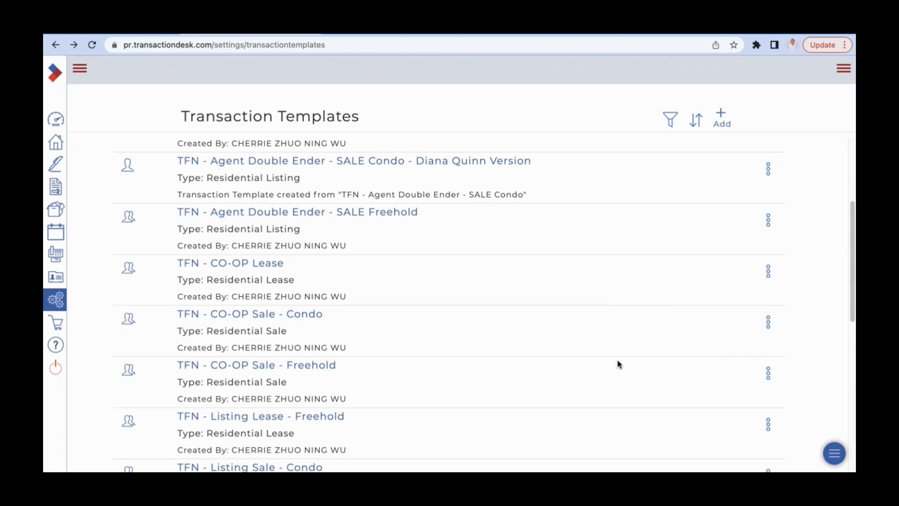
{"action": "scroll", "coordinate": [548, 358], "scroll_direction": "down", "scroll_amount": 1}
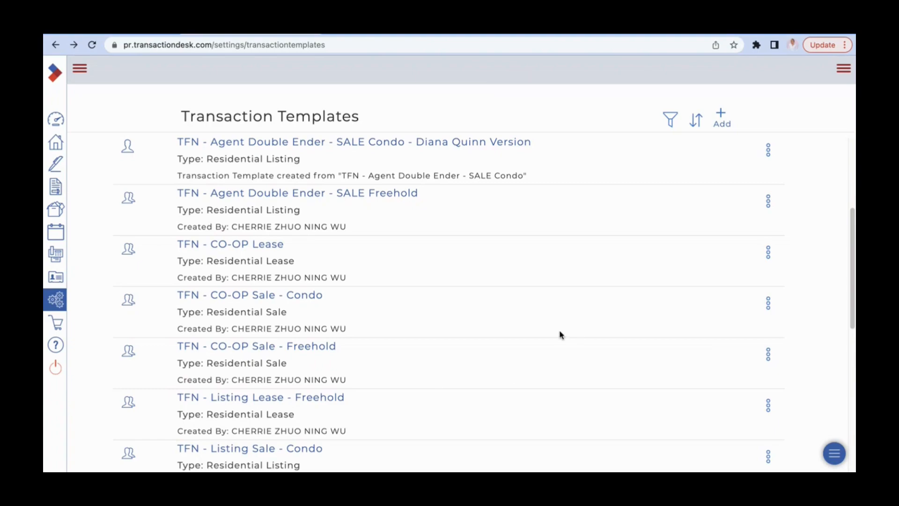
{"action": "left_click", "coordinate": [768, 354]}
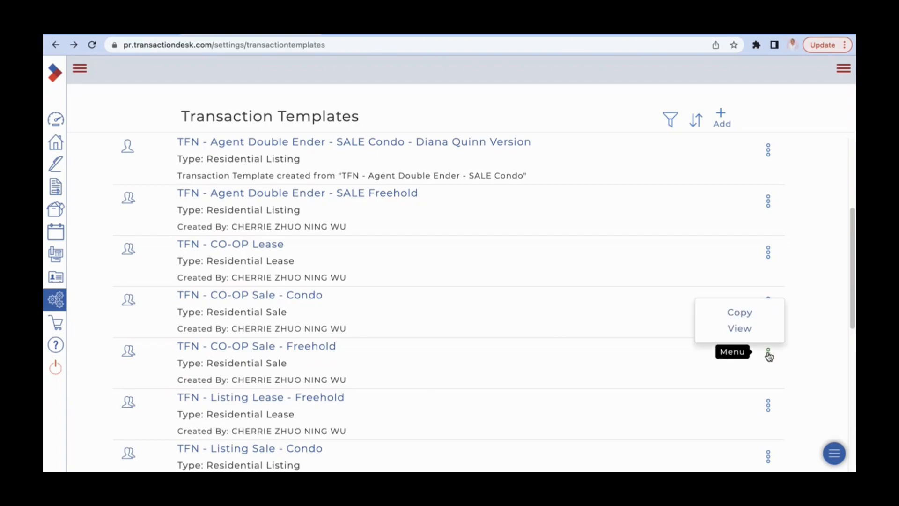
{"action": "left_click", "coordinate": [748, 314]}
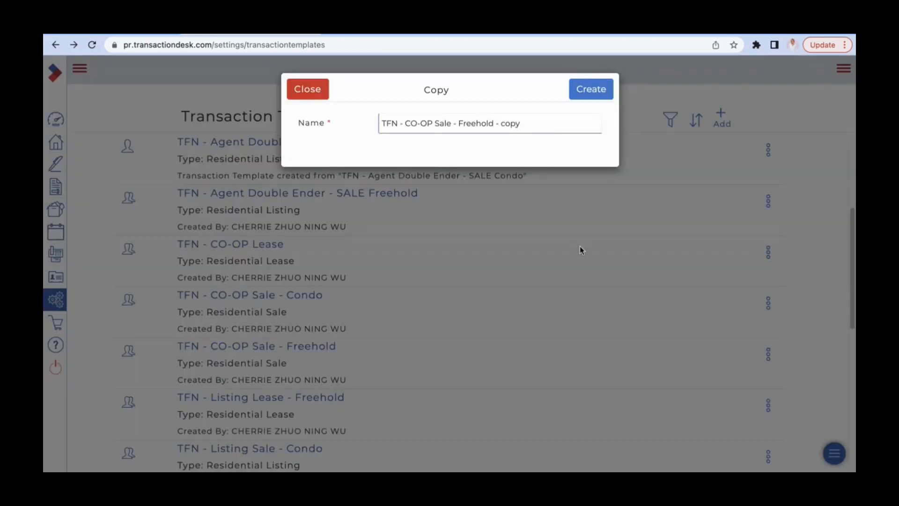
{"action": "left_click_drag", "start_coordinate": [538, 123], "coordinate": [497, 125]}
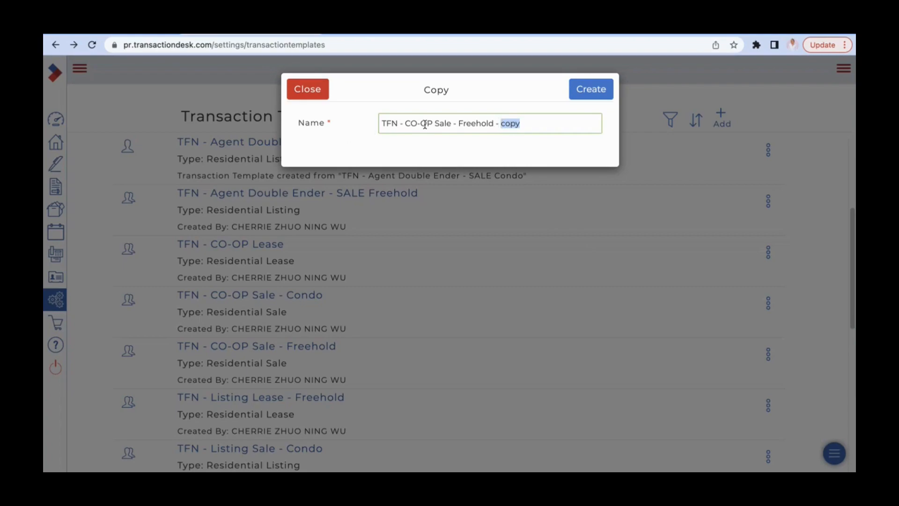
{"action": "type", "text": "DQ Version"}
{"action": "left_click", "coordinate": [582, 91]}
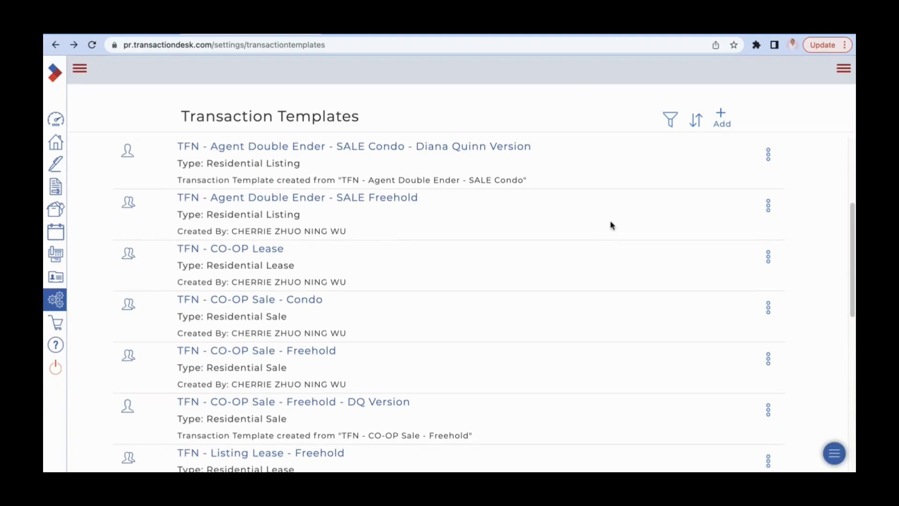
Open the "TFN - CO-OP Sale - Freehold - DQ Version" template and review its details, checklists, contacts, and documents and folders
{"action": "scroll", "coordinate": [611, 225], "scroll_direction": "down", "scroll_amount": 4}
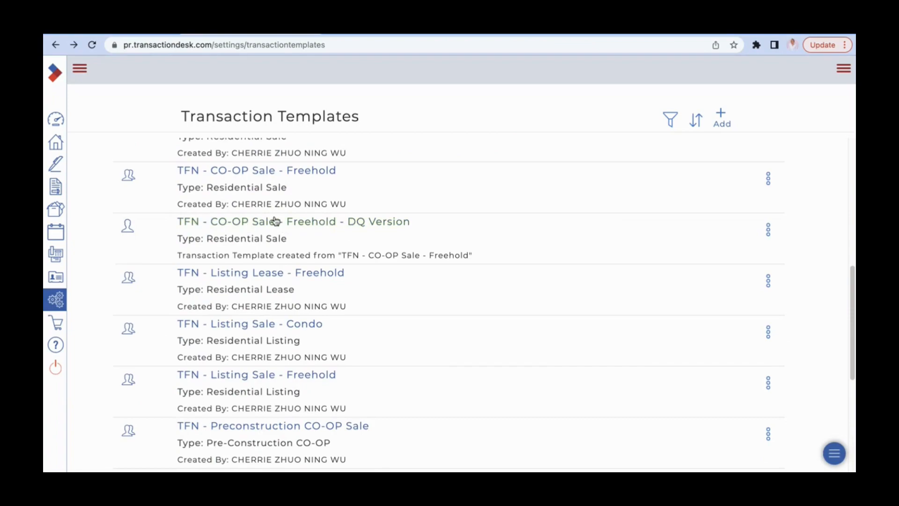
{"action": "left_click", "coordinate": [366, 223]}
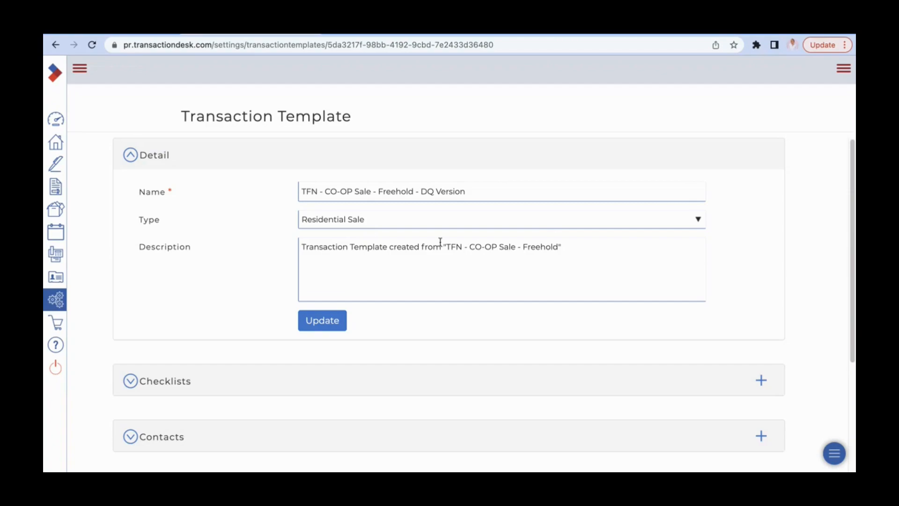
{"action": "scroll", "coordinate": [440, 241], "scroll_direction": "down", "scroll_amount": 3}
{"action": "scroll", "coordinate": [187, 300], "scroll_direction": "down", "scroll_amount": 2}
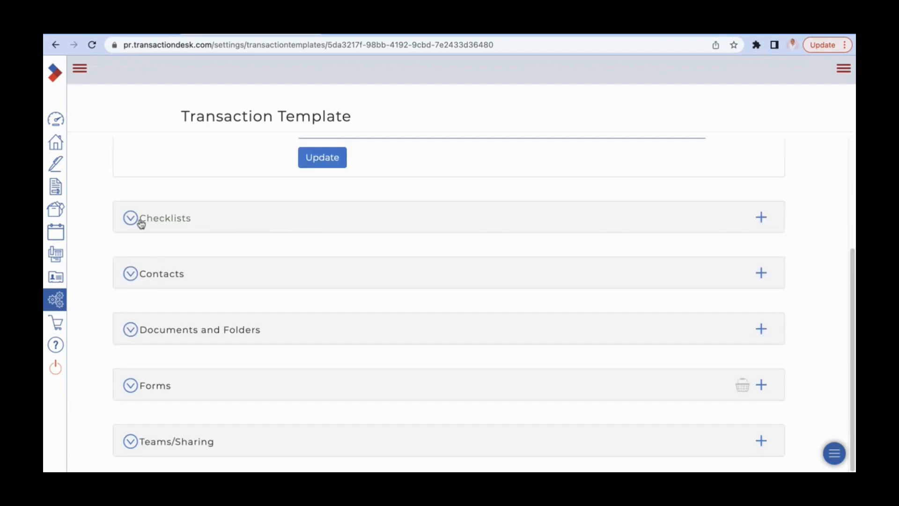
{"action": "left_click", "coordinate": [141, 224]}
{"action": "scroll", "coordinate": [328, 278], "scroll_direction": "down", "scroll_amount": 1}
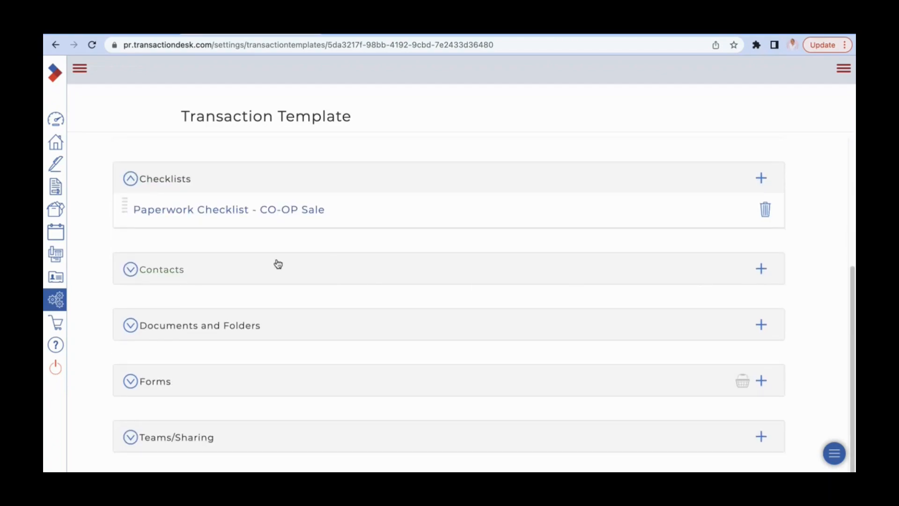
{"action": "left_click", "coordinate": [192, 272]}
{"action": "scroll", "coordinate": [349, 304], "scroll_direction": "down", "scroll_amount": 1}
{"action": "left_click", "coordinate": [262, 326]}
{"action": "scroll", "coordinate": [368, 323], "scroll_direction": "down", "scroll_amount": 1}
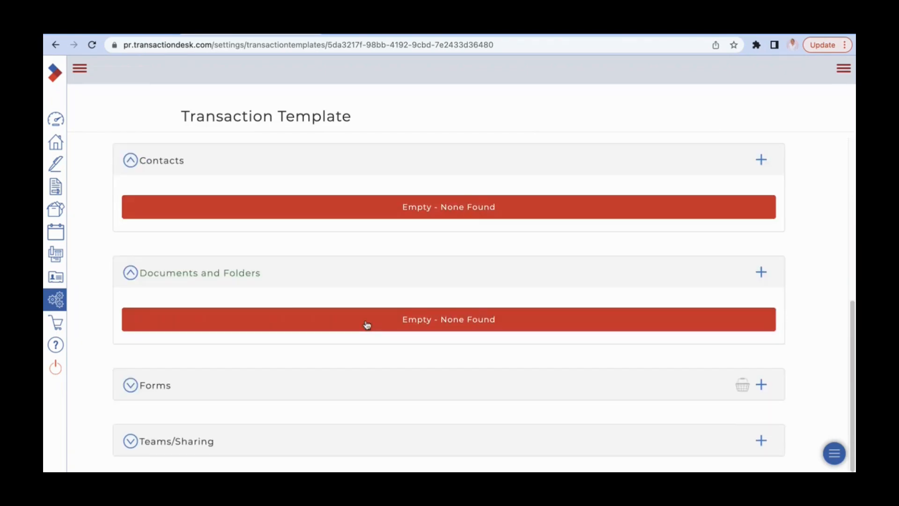
Review the forms and the teams/sharing section of the DQ Version template
{"action": "left_click", "coordinate": [231, 391]}
{"action": "scroll", "coordinate": [470, 339], "scroll_direction": "down", "scroll_amount": 6}
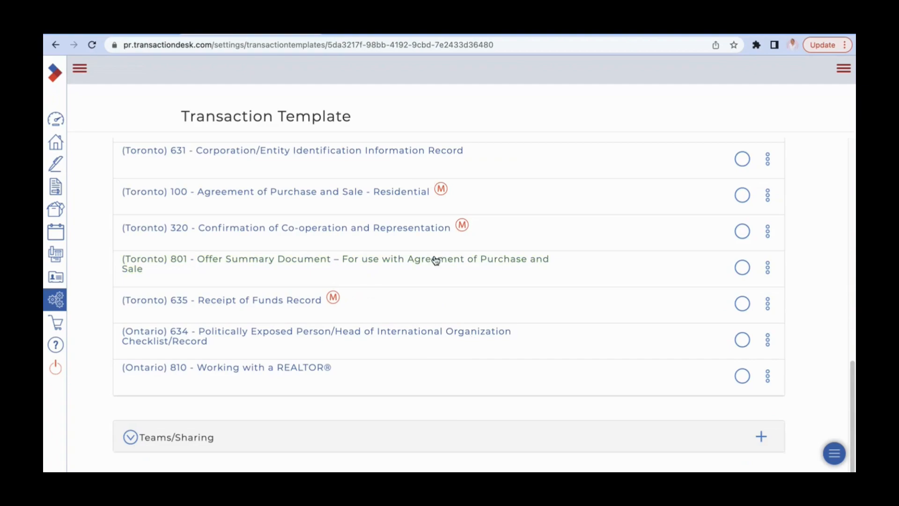
{"action": "left_click", "coordinate": [277, 435]}
{"action": "scroll", "coordinate": [389, 401], "scroll_direction": "down", "scroll_amount": 1}
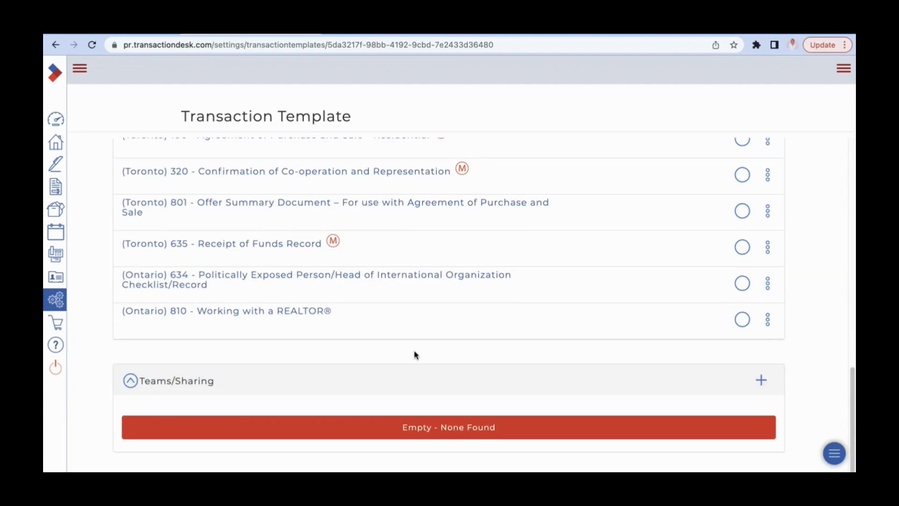
{"action": "left_click", "coordinate": [395, 377]}
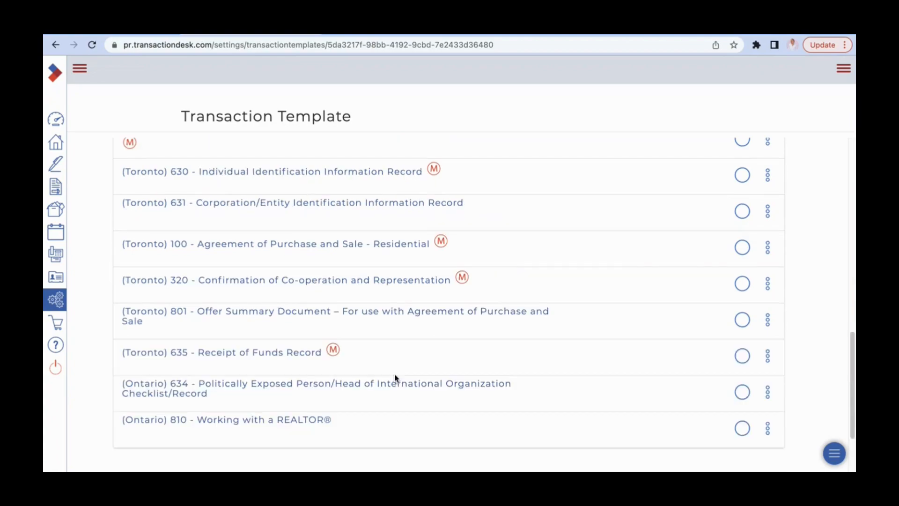
Open the template's form "(Toronto) 100 - Agreement of Purchase and Sale - Residential" and start editing the schedule's "Buyer agrees to pay the balance as follows" field
{"action": "left_click", "coordinate": [361, 250]}
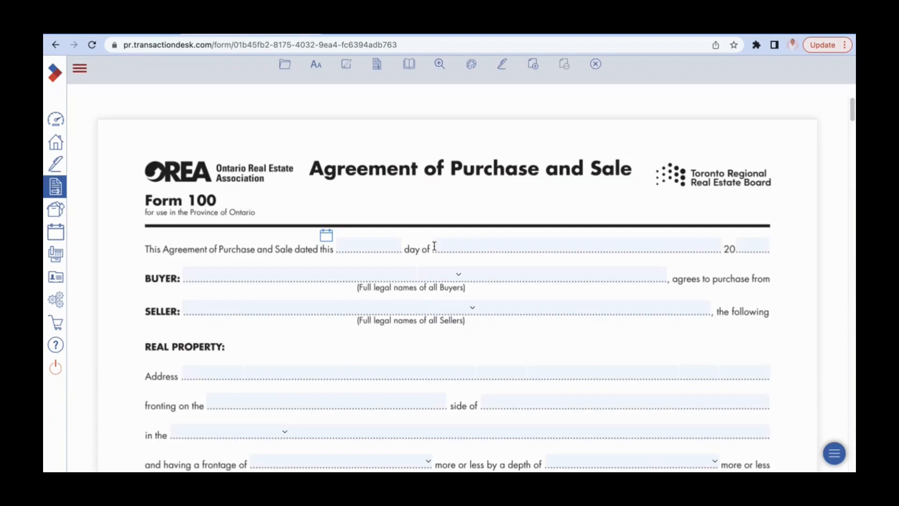
{"action": "scroll", "coordinate": [450, 244], "scroll_direction": "down", "scroll_amount": 2}
{"action": "scroll", "coordinate": [451, 244], "scroll_direction": "down", "scroll_amount": 20}
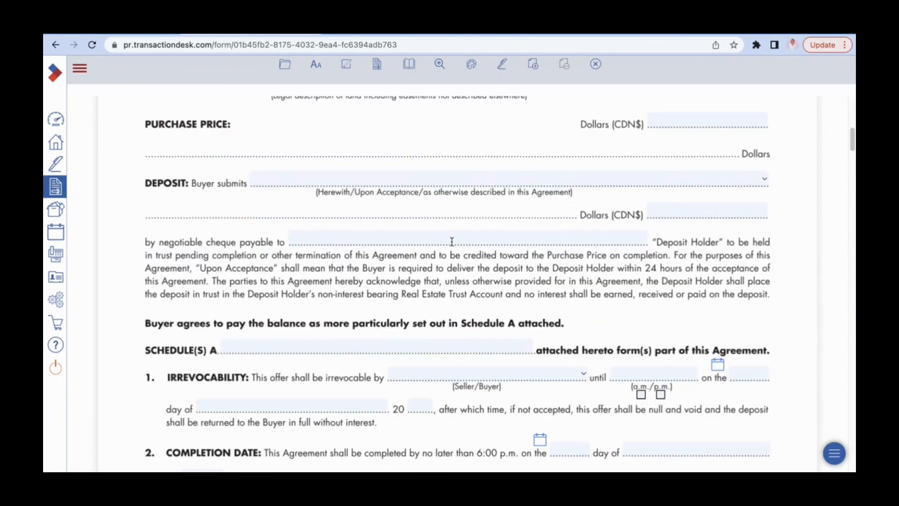
{"action": "scroll", "coordinate": [449, 248], "scroll_direction": "down", "scroll_amount": 20}
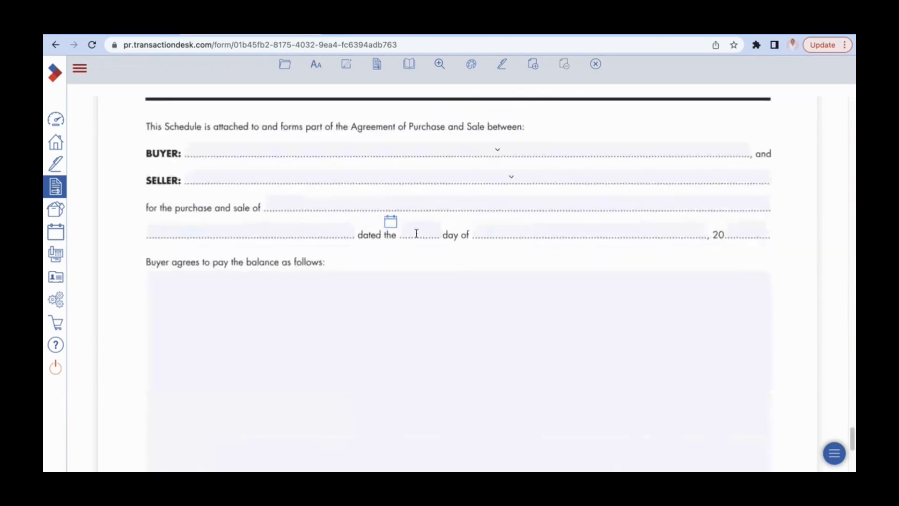
{"action": "left_click", "coordinate": [337, 292]}
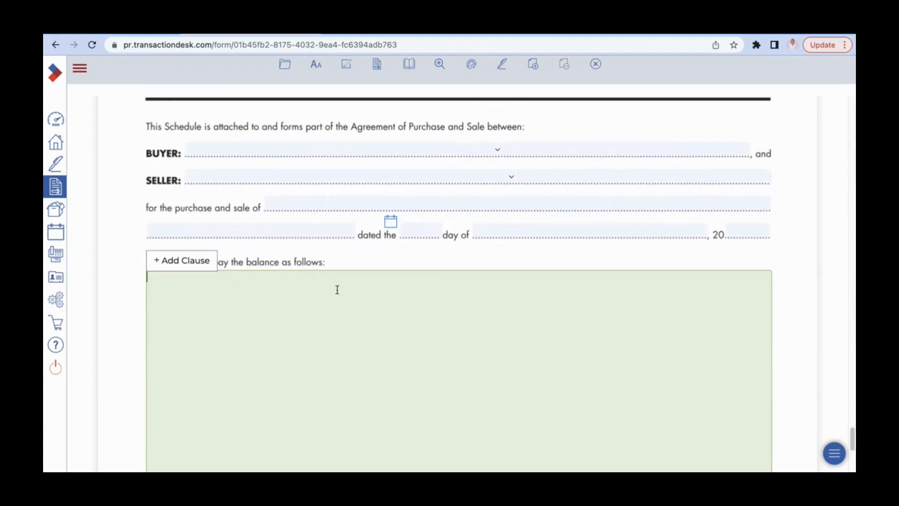
{"action": "scroll", "coordinate": [341, 305], "scroll_direction": "down", "scroll_amount": 1}
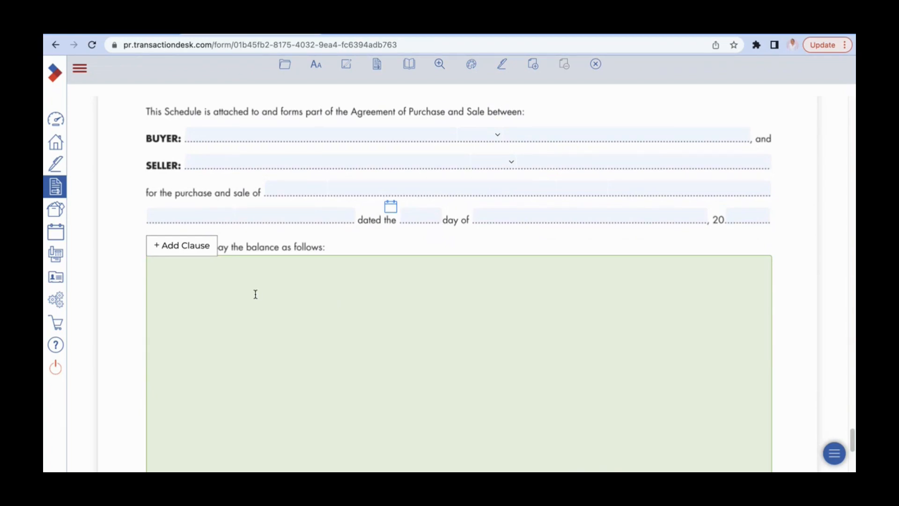
Search the clauses for "balance of the purchase pri" and insert "DEP/PAY-02 Balance of Purchase Price" into the balance field
{"action": "left_click", "coordinate": [188, 251]}
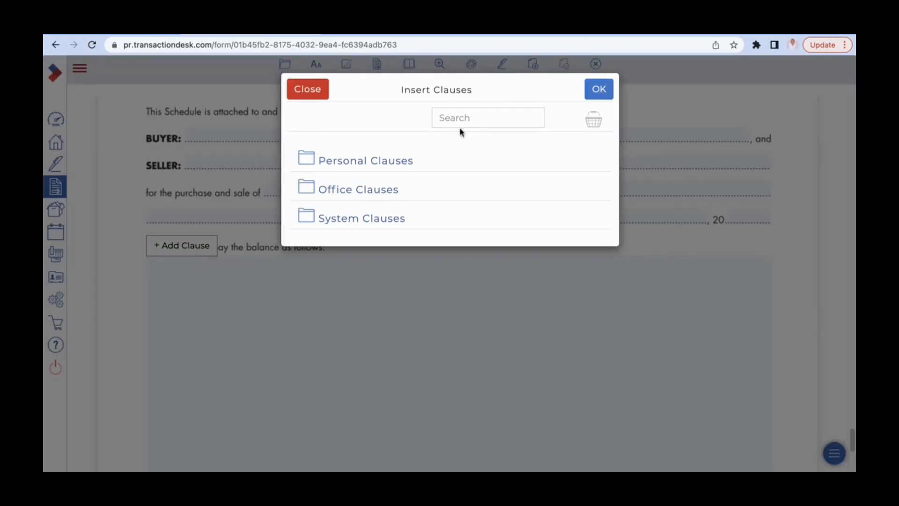
{"action": "left_click", "coordinate": [386, 221]}
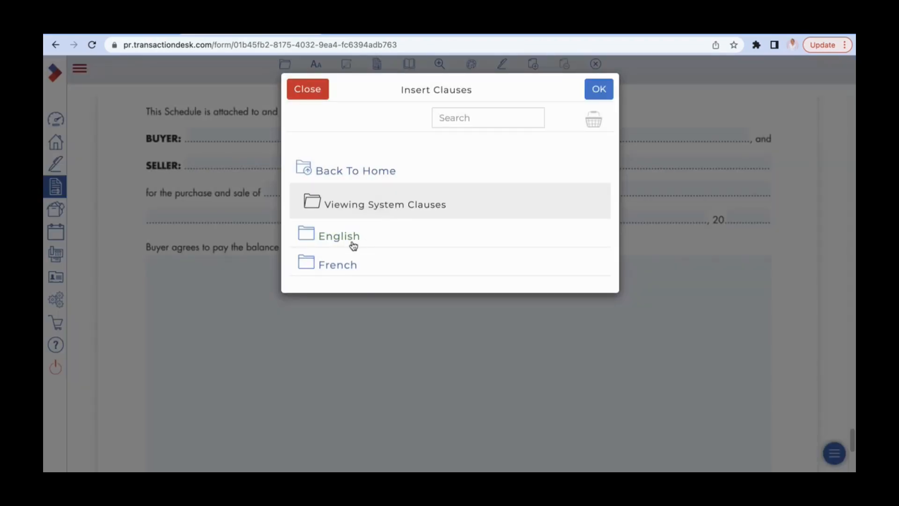
{"action": "left_click", "coordinate": [351, 243]}
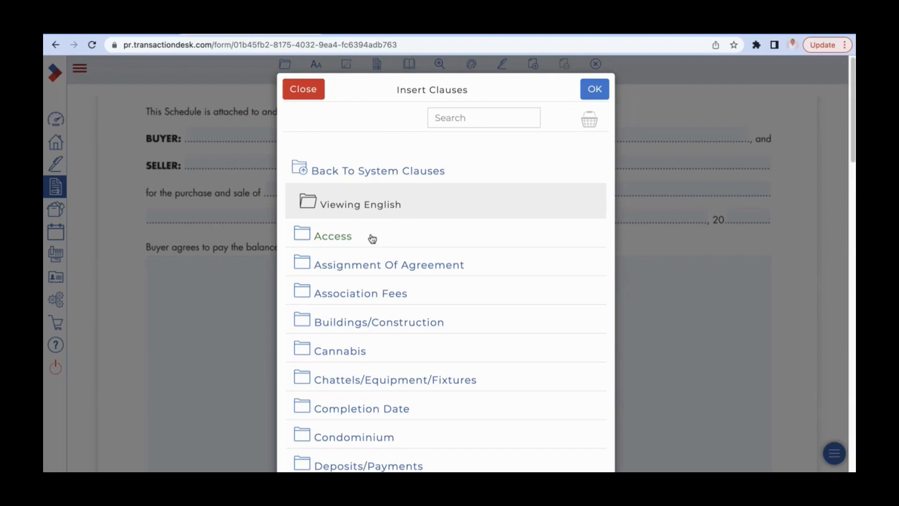
{"action": "left_click", "coordinate": [484, 122]}
{"action": "type", "text": "balanc"}
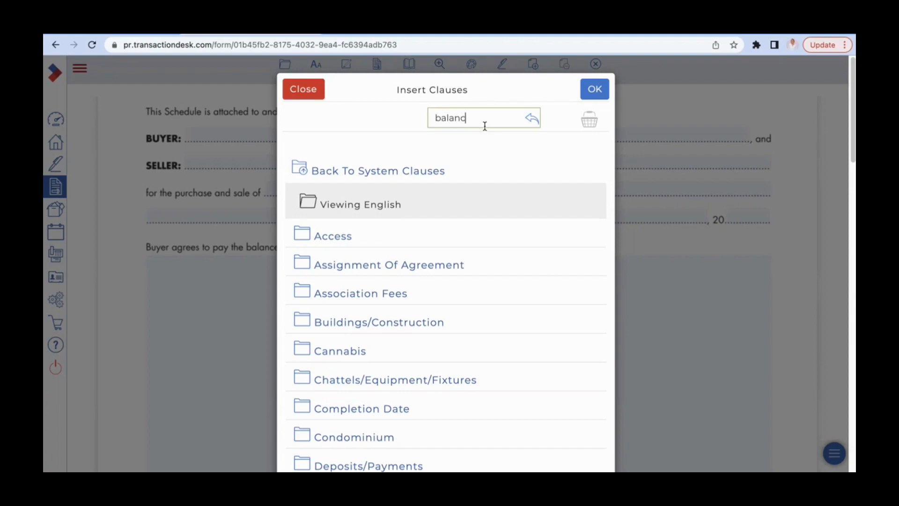
{"action": "type", "text": "e of the purchase pric"}
{"action": "key", "text": "BackSpace"}
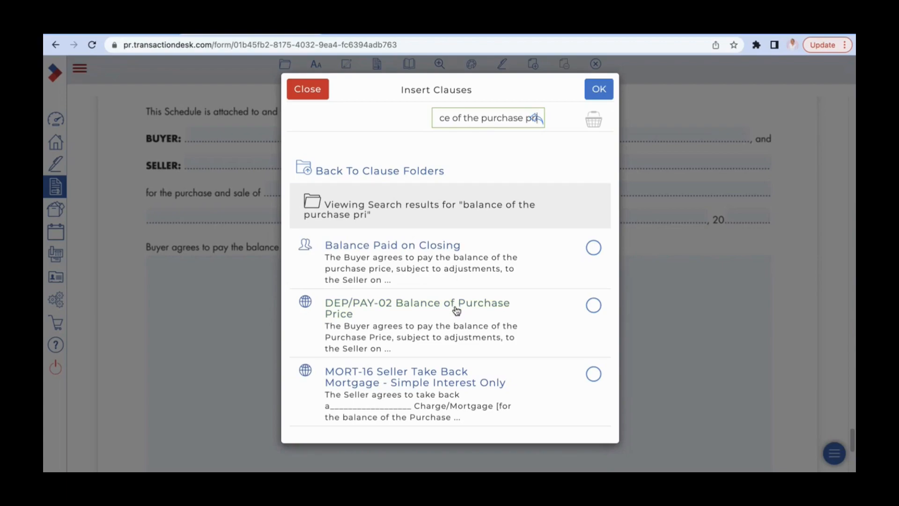
{"action": "left_click", "coordinate": [594, 305]}
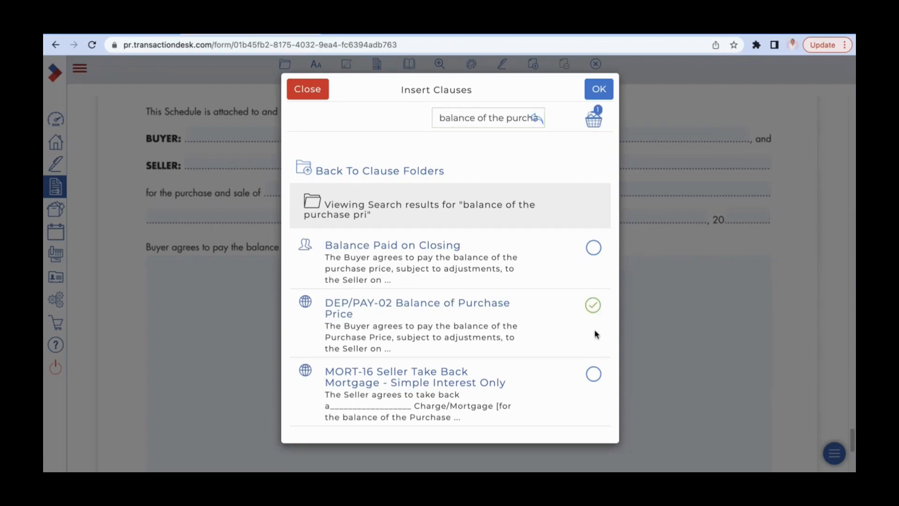
{"action": "left_click", "coordinate": [602, 90]}
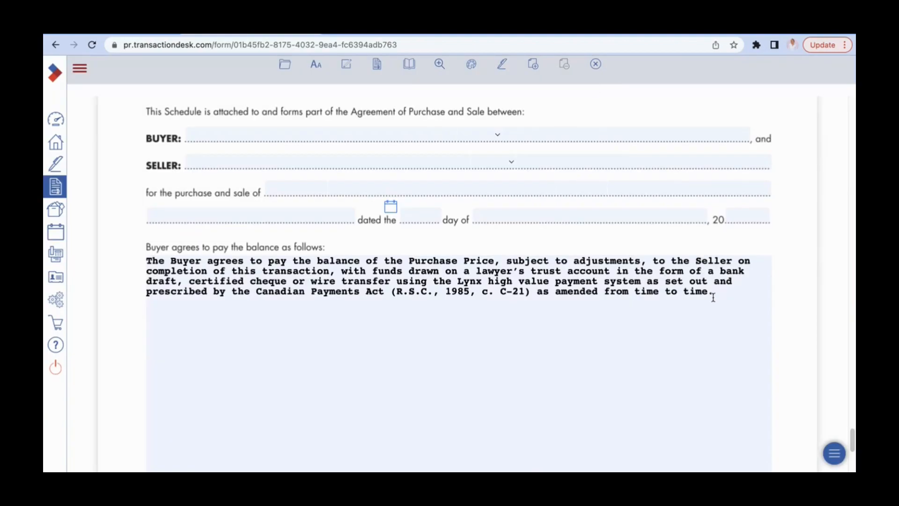
Search the clauses for "inspection" and add "ACC-09 Access to Property" below the existing clause in the balance field
{"action": "left_click", "coordinate": [726, 283]}
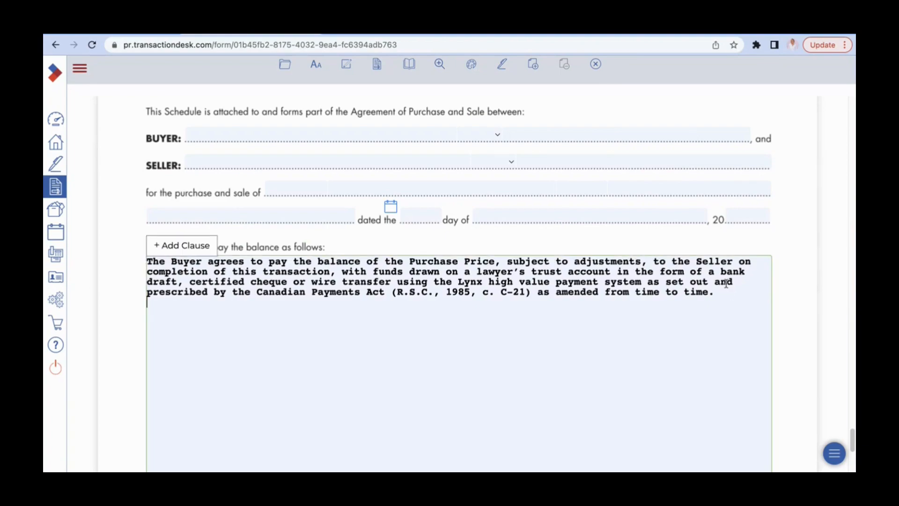
{"action": "left_click", "coordinate": [183, 246]}
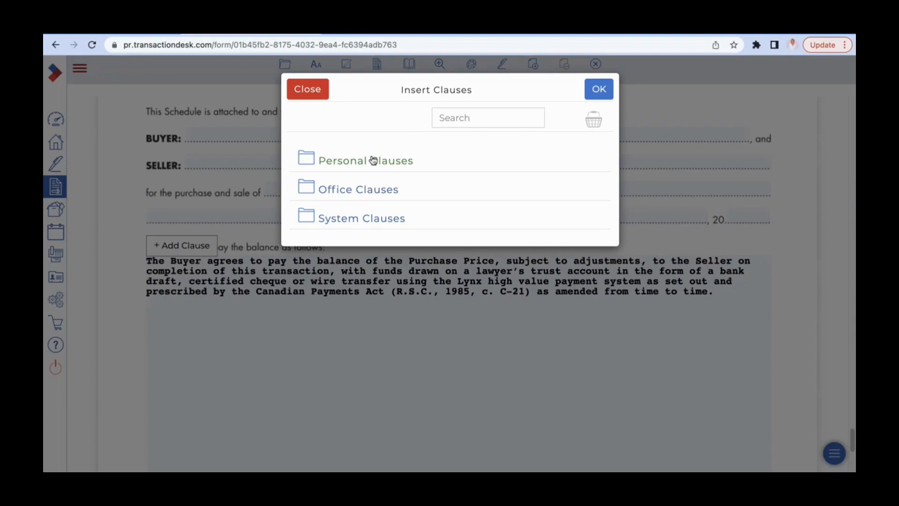
{"action": "left_click", "coordinate": [353, 219]}
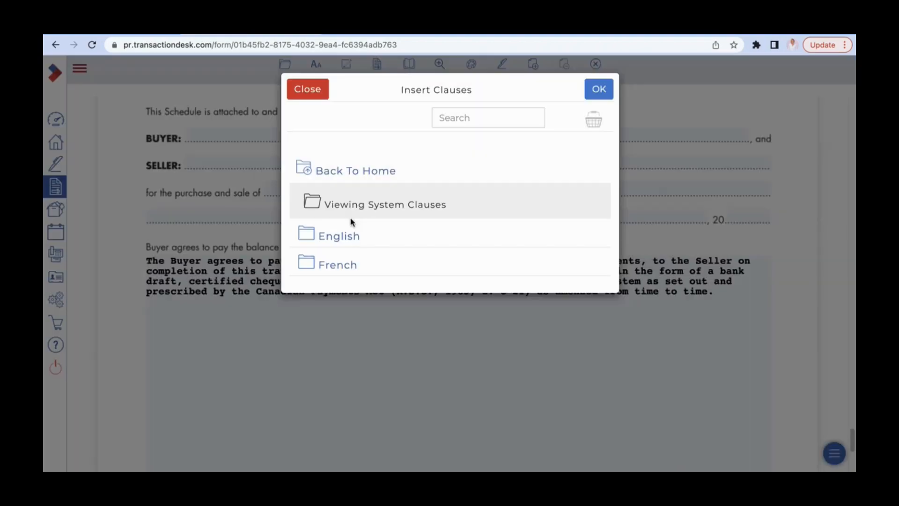
{"action": "left_click", "coordinate": [355, 236]}
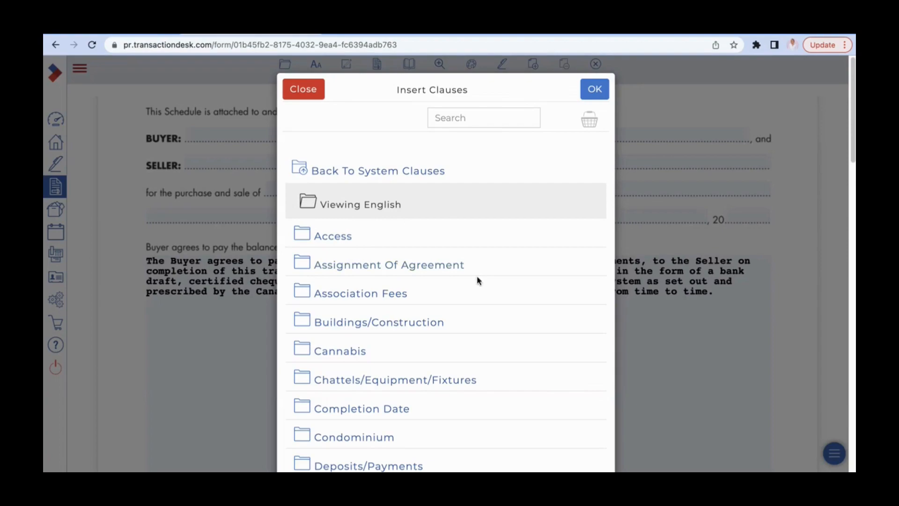
{"action": "scroll", "coordinate": [478, 281], "scroll_direction": "down", "scroll_amount": 2}
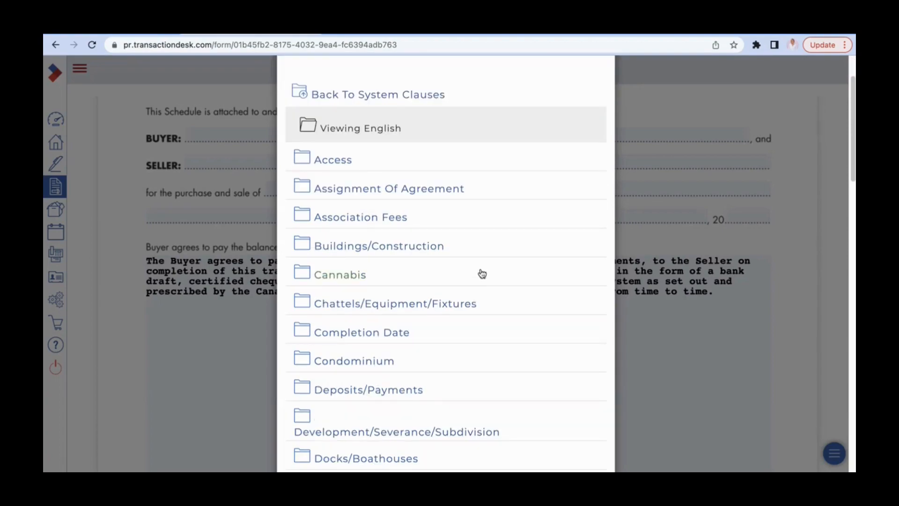
{"action": "scroll", "coordinate": [479, 274], "scroll_direction": "up", "scroll_amount": 2}
{"action": "left_click", "coordinate": [493, 117]}
{"action": "type", "text": "inspection"}
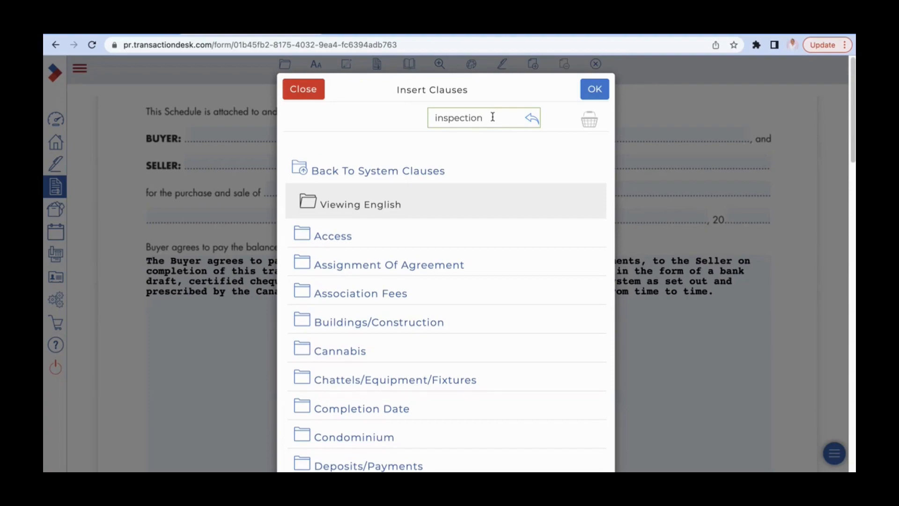
{"action": "key", "text": "Return"}
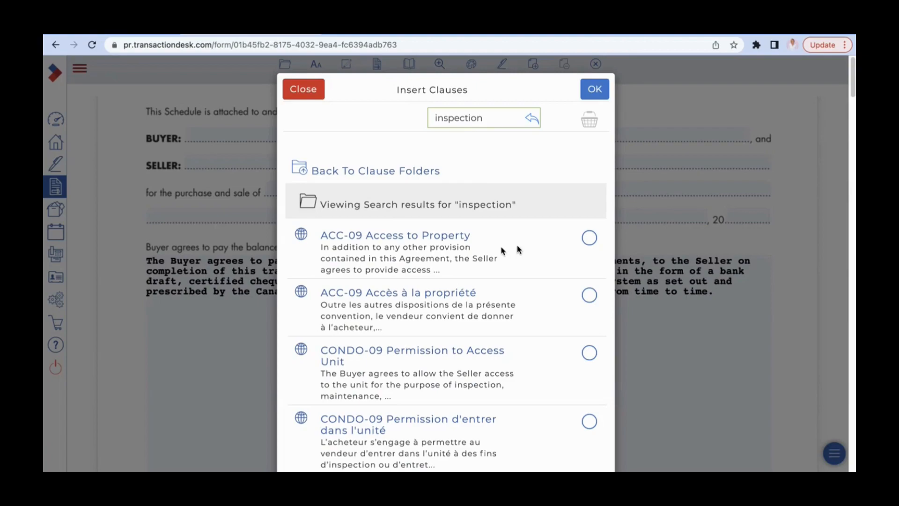
{"action": "left_click", "coordinate": [589, 239]}
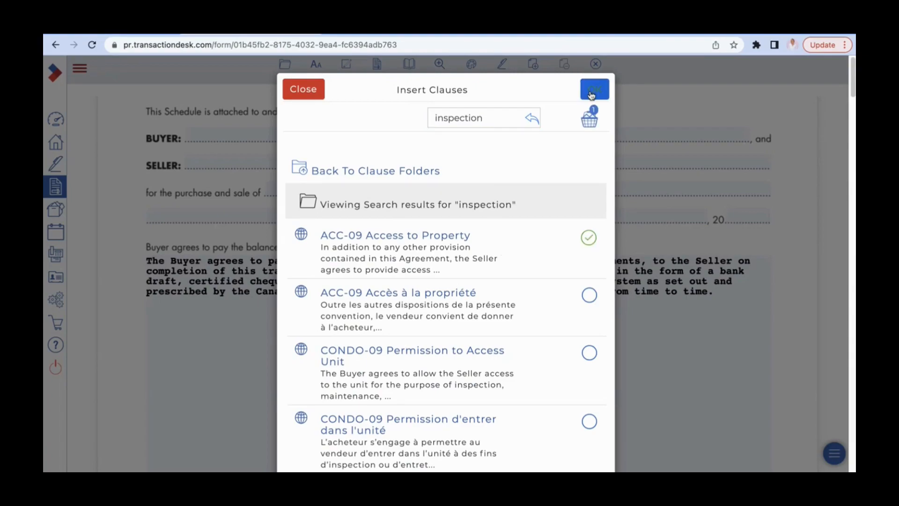
{"action": "left_click", "coordinate": [591, 93]}
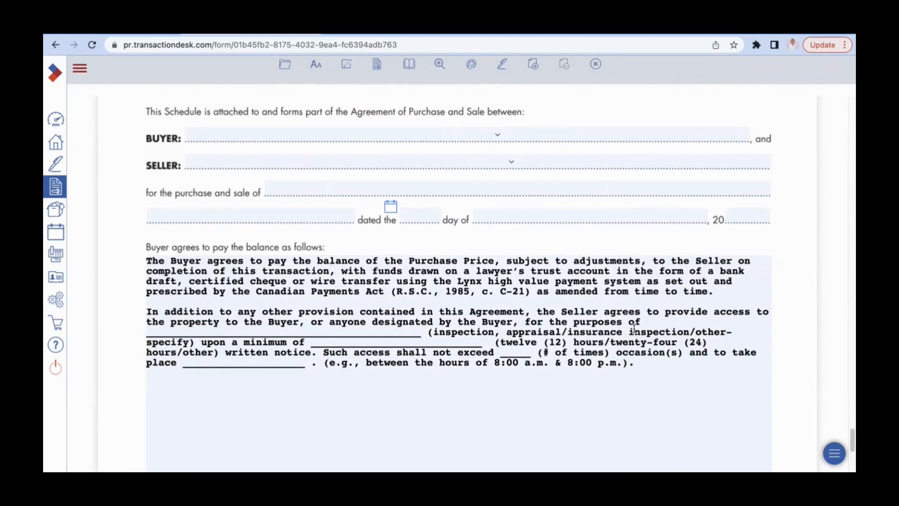
{"action": "left_click", "coordinate": [656, 370]}
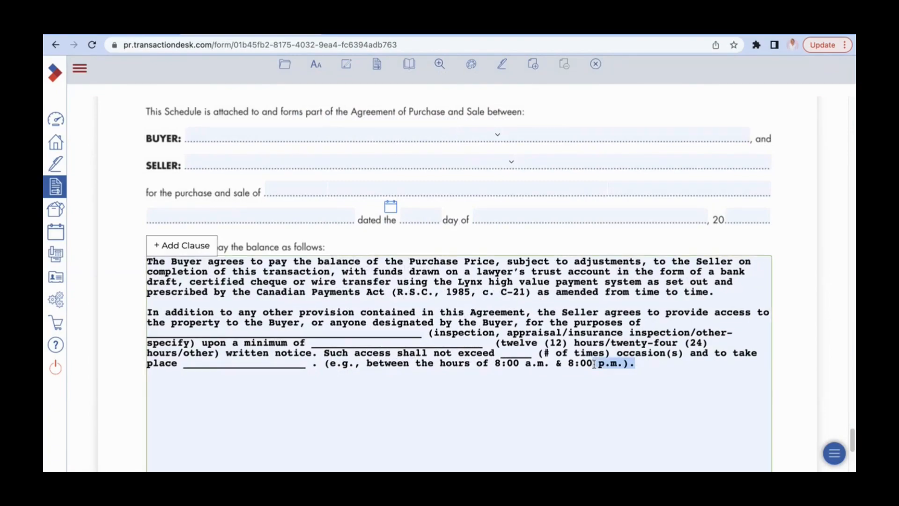
{"action": "left_click_drag", "start_coordinate": [621, 372], "coordinate": [326, 355]}
{"action": "left_click", "coordinate": [687, 369]}
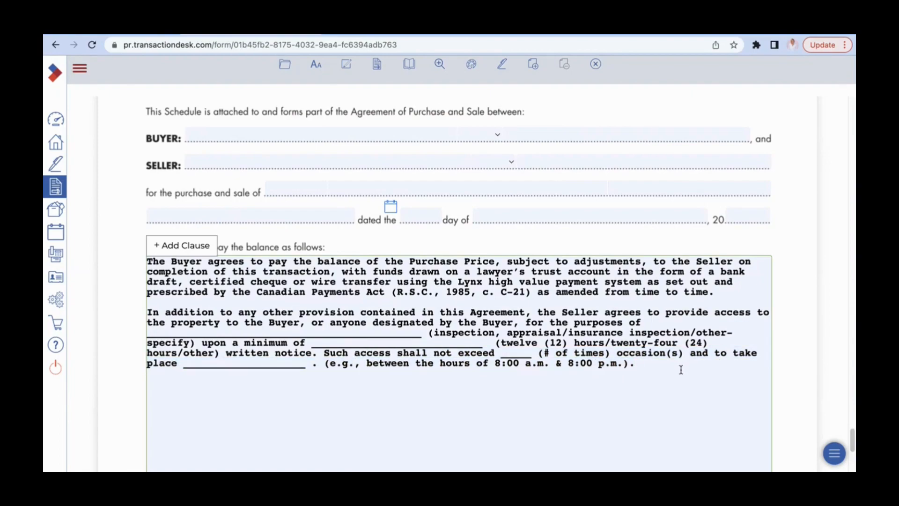
{"action": "left_click", "coordinate": [840, 406]}
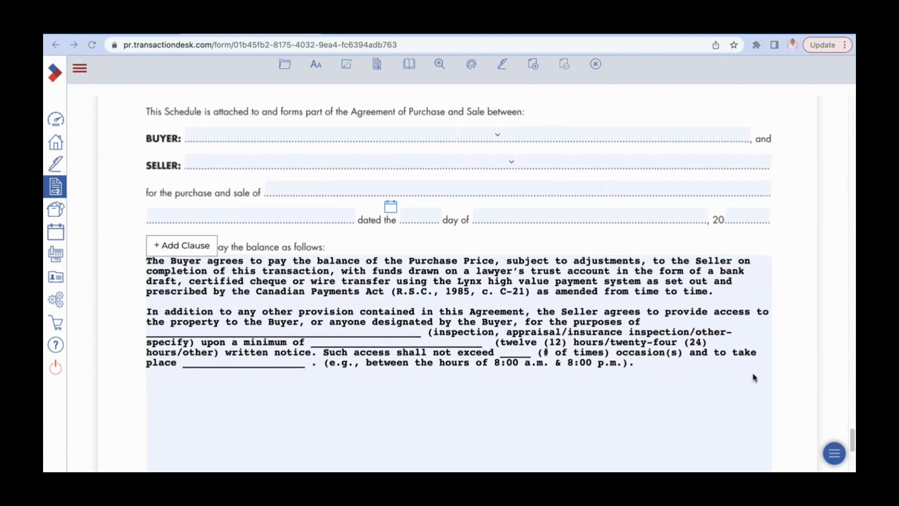
Look through the Agreement of Purchase and Sale from Schedule A back to its first page, including rental items, chattels and fixtures
{"action": "scroll", "coordinate": [772, 380], "scroll_direction": "down", "scroll_amount": 10}
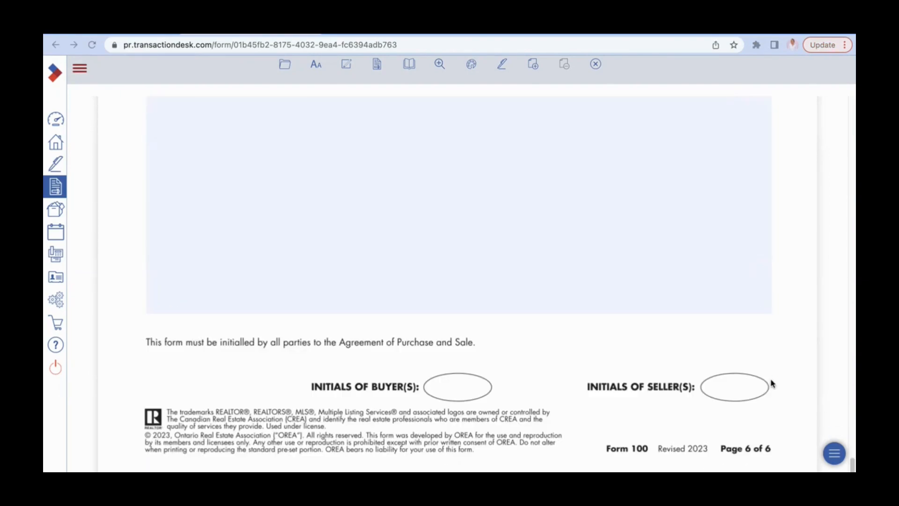
{"action": "scroll", "coordinate": [771, 383], "scroll_direction": "up", "scroll_amount": 15}
{"action": "scroll", "coordinate": [770, 383], "scroll_direction": "up", "scroll_amount": 5}
{"action": "scroll", "coordinate": [766, 388], "scroll_direction": "down", "scroll_amount": 10}
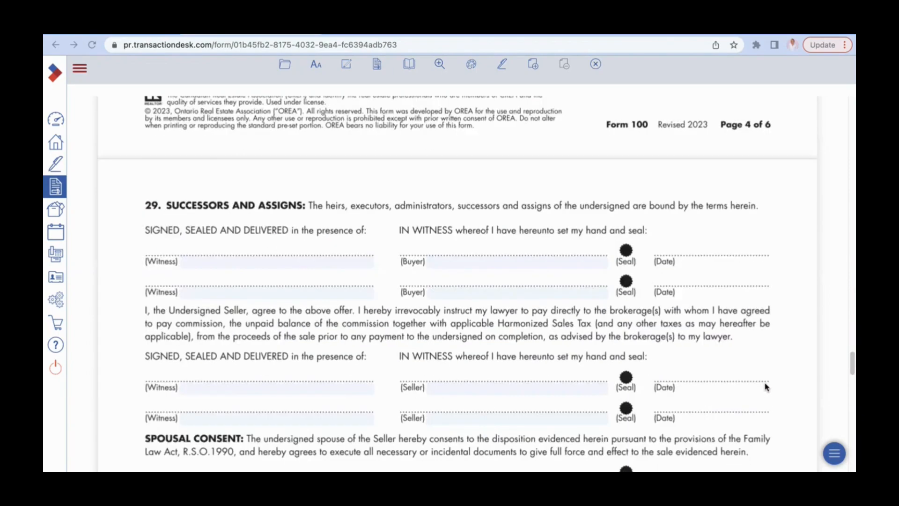
{"action": "scroll", "coordinate": [766, 389], "scroll_direction": "down", "scroll_amount": 1}
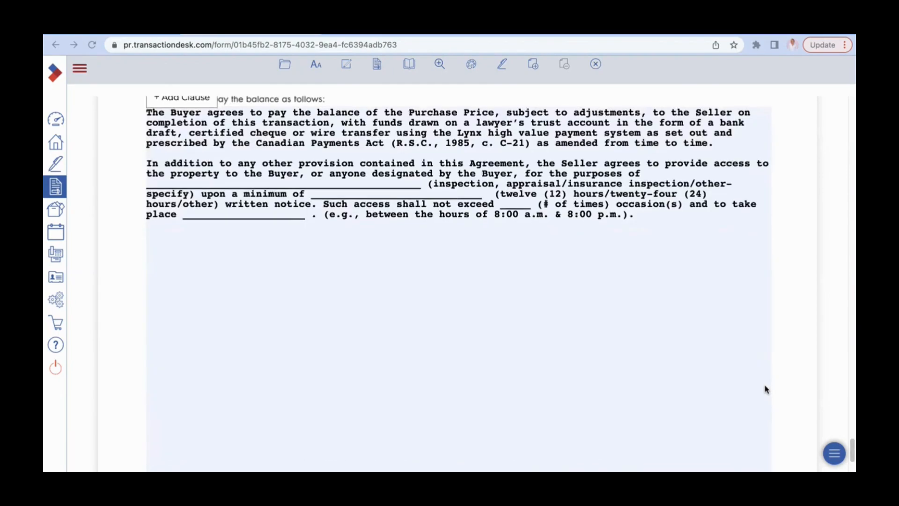
{"action": "scroll", "coordinate": [767, 389], "scroll_direction": "up", "scroll_amount": 20}
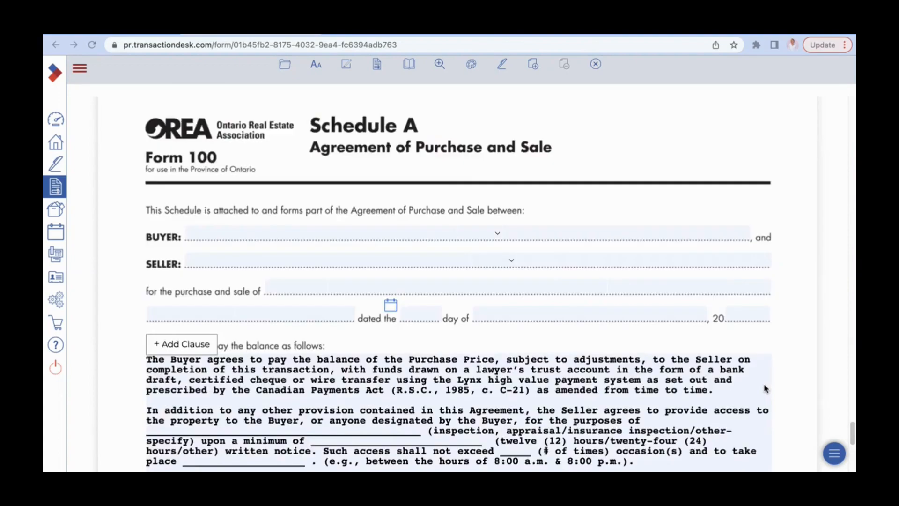
{"action": "scroll", "coordinate": [764, 393], "scroll_direction": "up", "scroll_amount": 8}
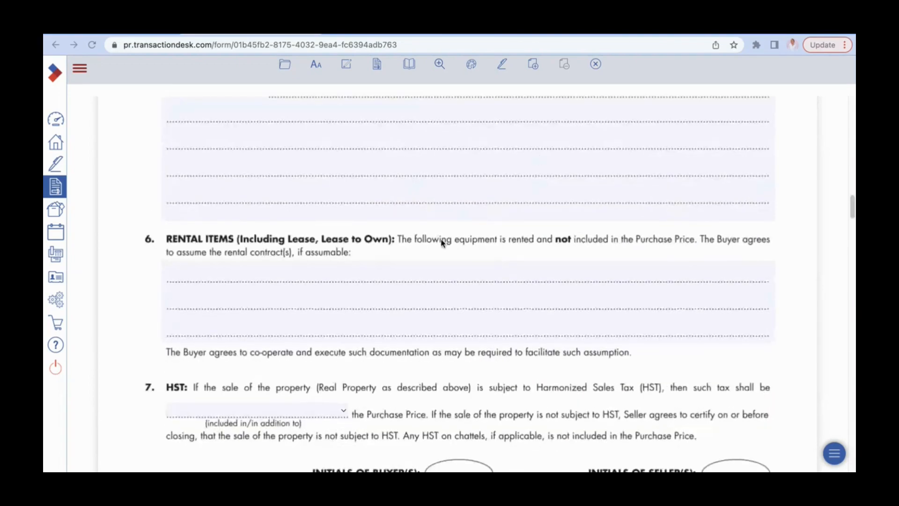
{"action": "scroll", "coordinate": [440, 244], "scroll_direction": "up", "scroll_amount": 5}
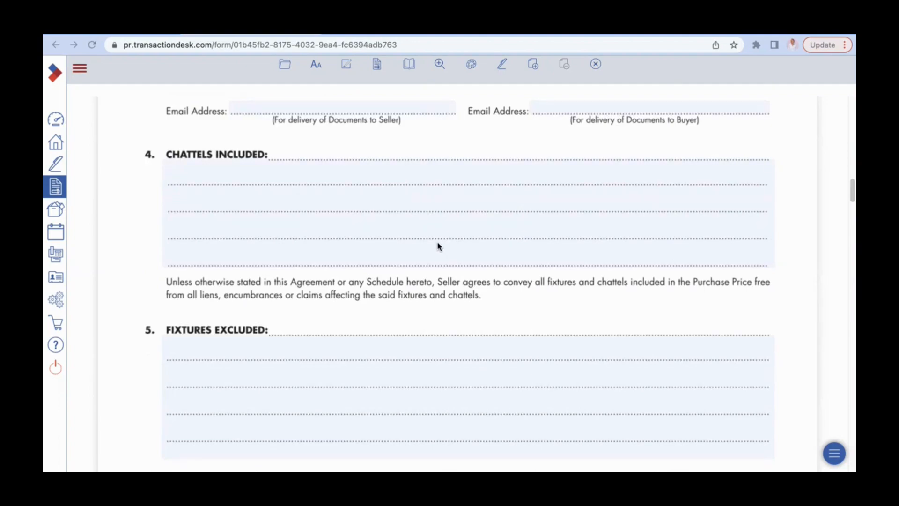
{"action": "scroll", "coordinate": [406, 221], "scroll_direction": "up", "scroll_amount": 15}
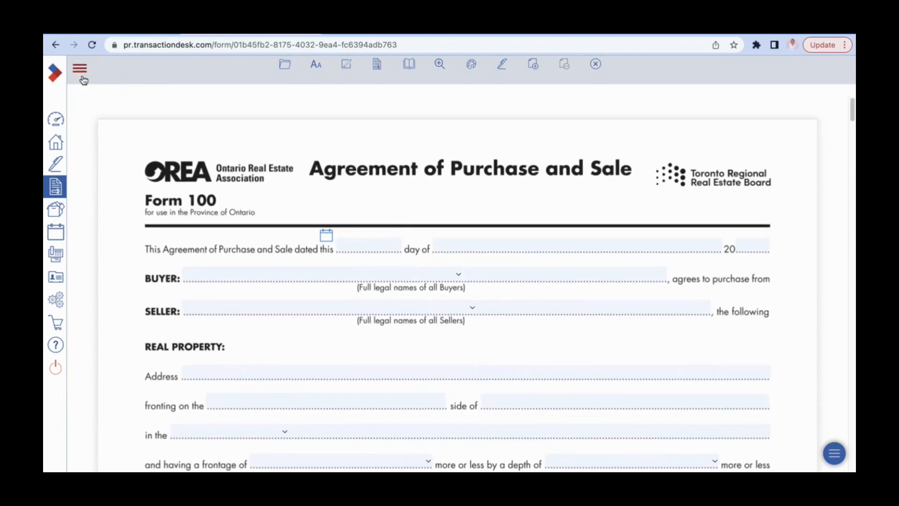
Save the Agreement of Purchase and Sale form with its preset clauses and close it
{"action": "left_click", "coordinate": [80, 71]}
{"action": "left_click", "coordinate": [287, 68]}
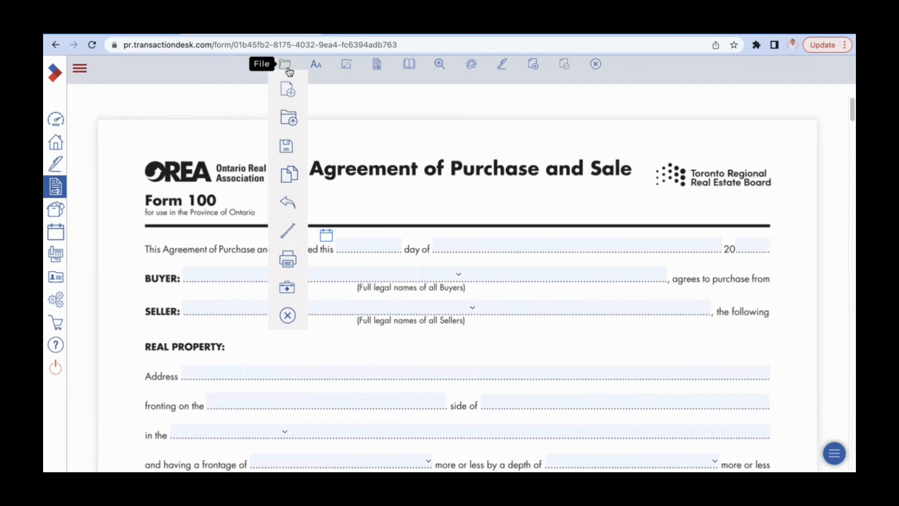
{"action": "mouse_move", "coordinate": [287, 147]}
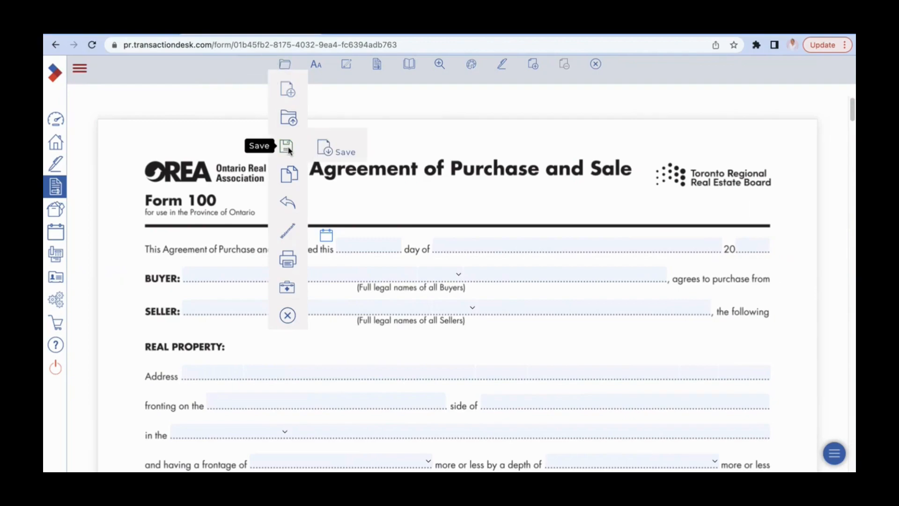
{"action": "left_click", "coordinate": [329, 149]}
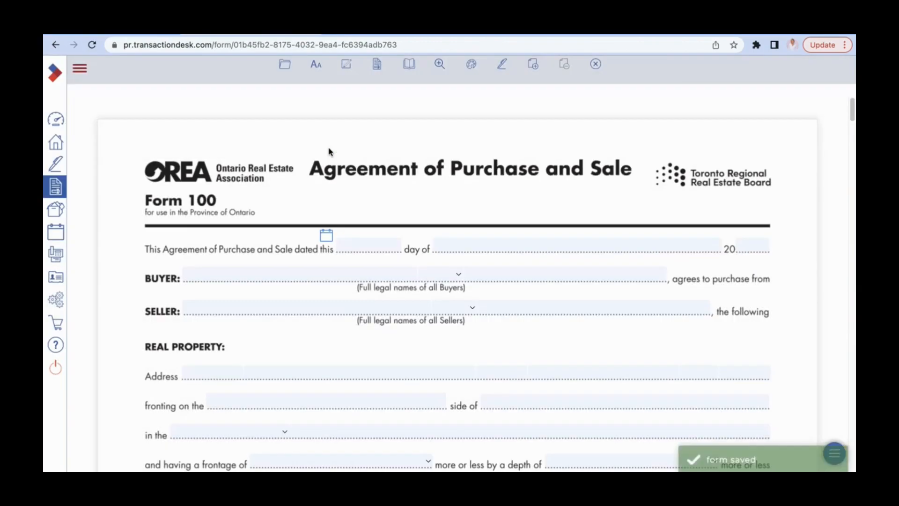
{"action": "left_click", "coordinate": [596, 64]}
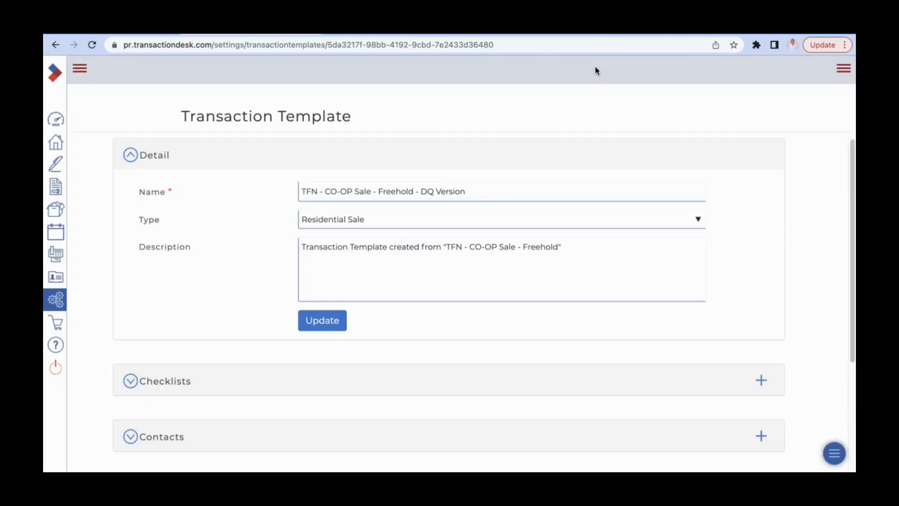
Go to the transaction templates in the setup area and reopen "TFN - CO-OP Sale - Freehold - DQ Version"
{"action": "scroll", "coordinate": [552, 168], "scroll_direction": "down", "scroll_amount": 4}
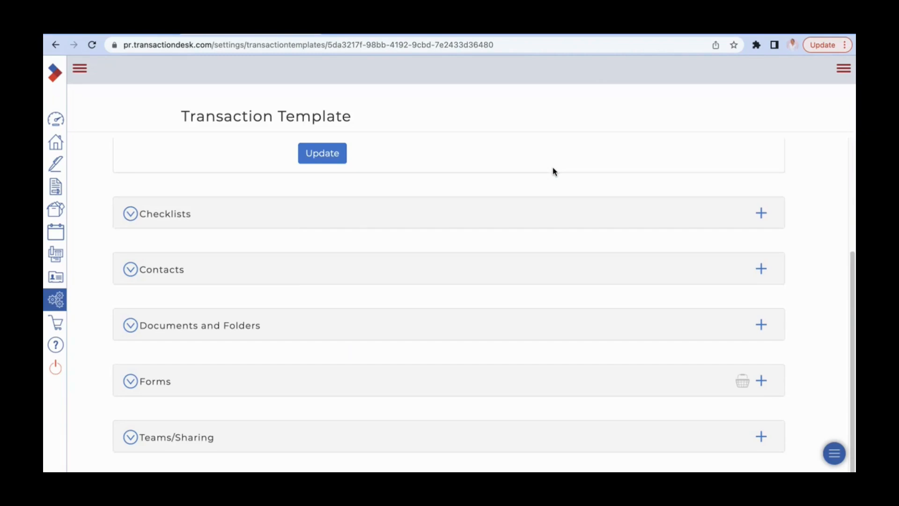
{"action": "scroll", "coordinate": [553, 172], "scroll_direction": "up", "scroll_amount": 4}
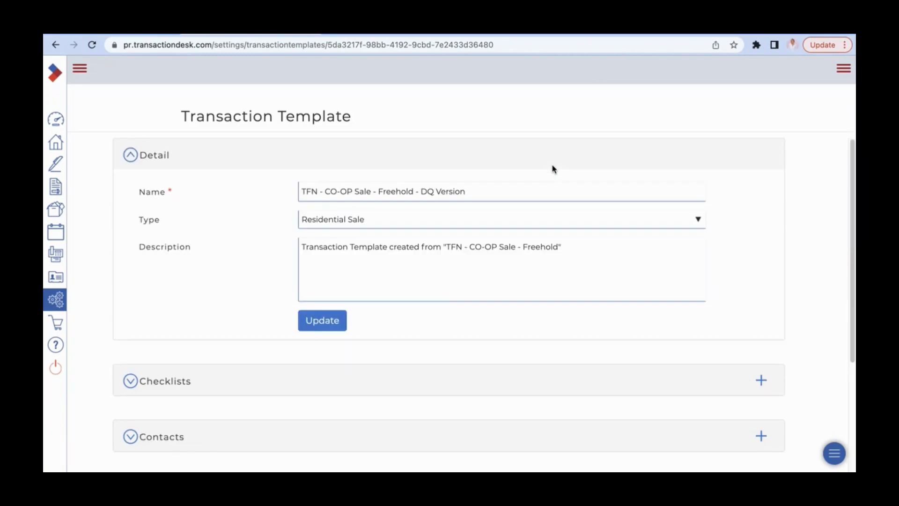
{"action": "left_click", "coordinate": [56, 306]}
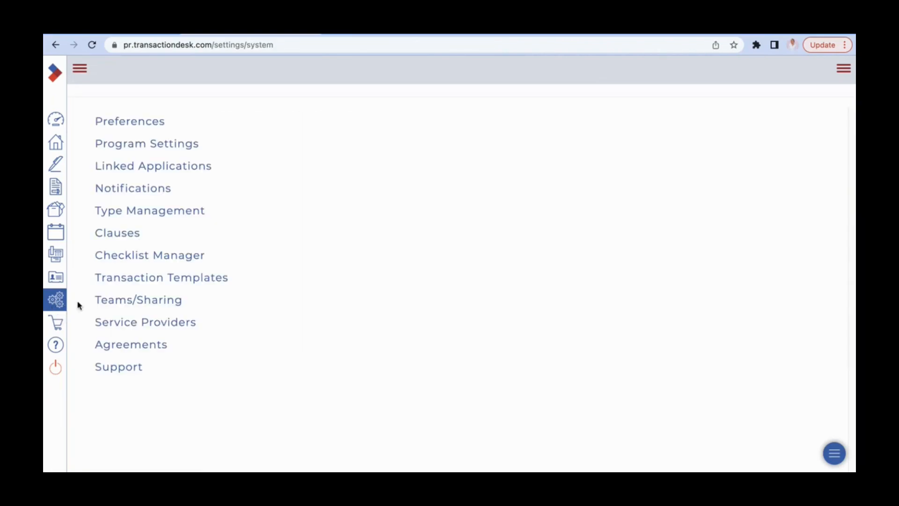
{"action": "left_click", "coordinate": [163, 281]}
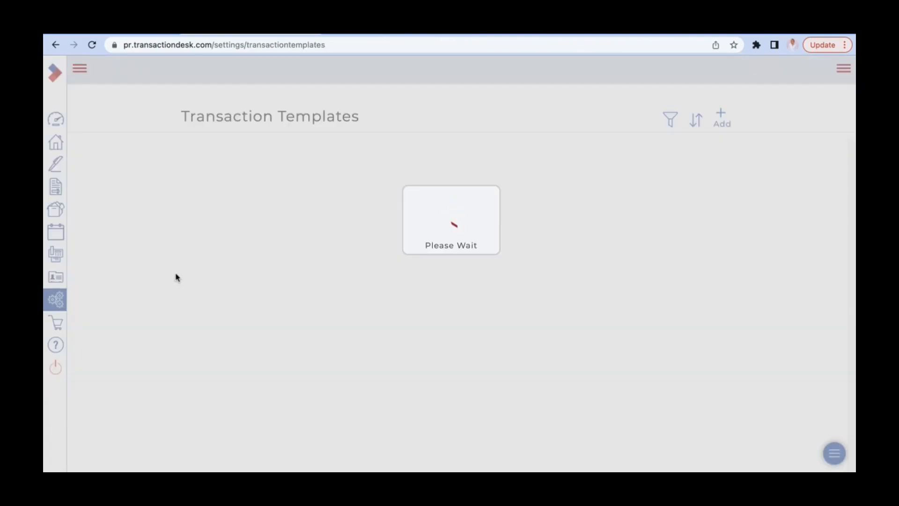
{"action": "scroll", "coordinate": [341, 264], "scroll_direction": "down", "scroll_amount": 5}
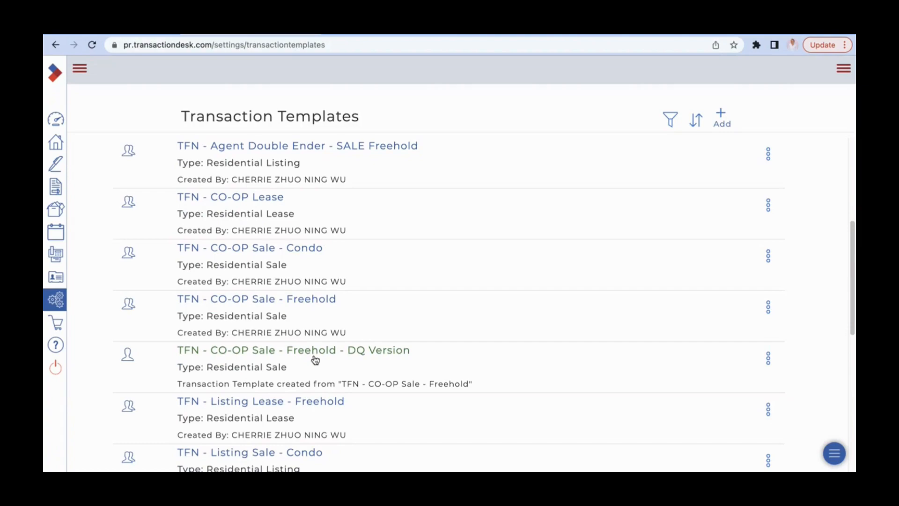
{"action": "left_click", "coordinate": [388, 357]}
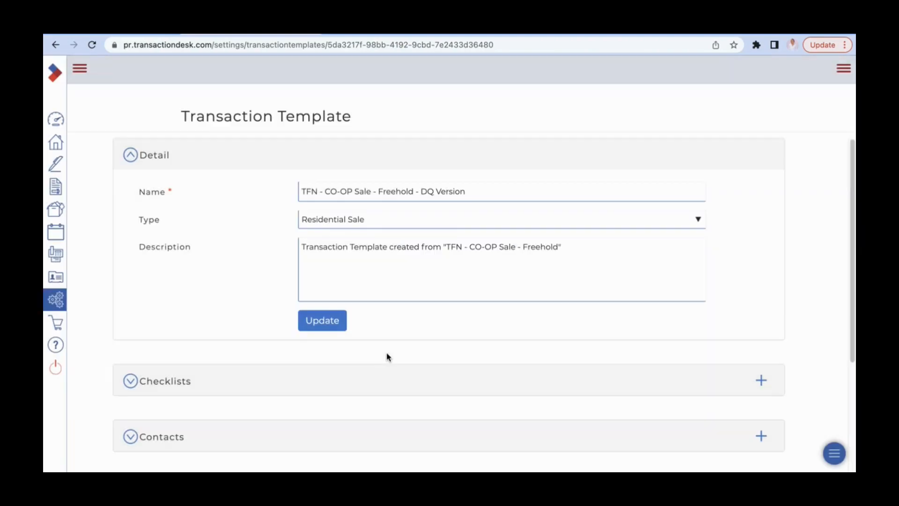
Expand the template's forms and open "(Toronto) 100 - Agreement of Purchase and Sale - Residential"
{"action": "scroll", "coordinate": [464, 361], "scroll_direction": "down", "scroll_amount": 4}
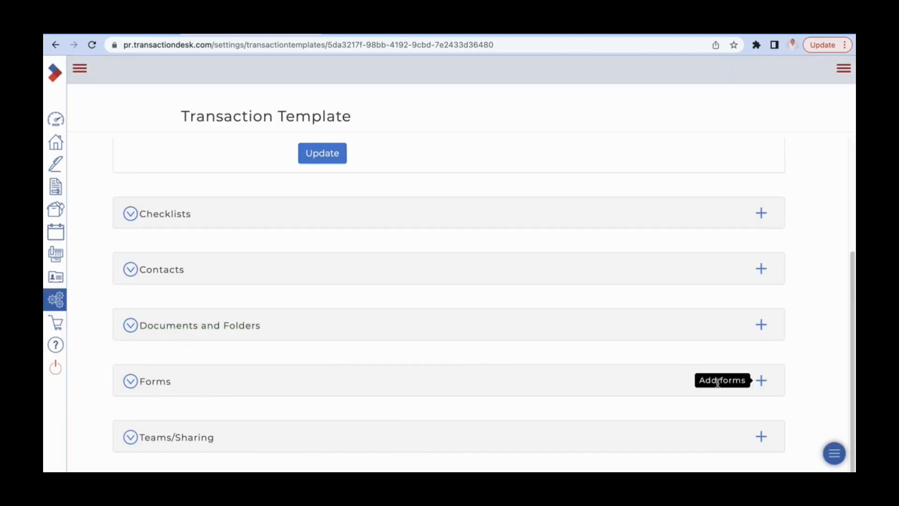
{"action": "left_click", "coordinate": [155, 382]}
{"action": "scroll", "coordinate": [574, 377], "scroll_direction": "down", "scroll_amount": 3}
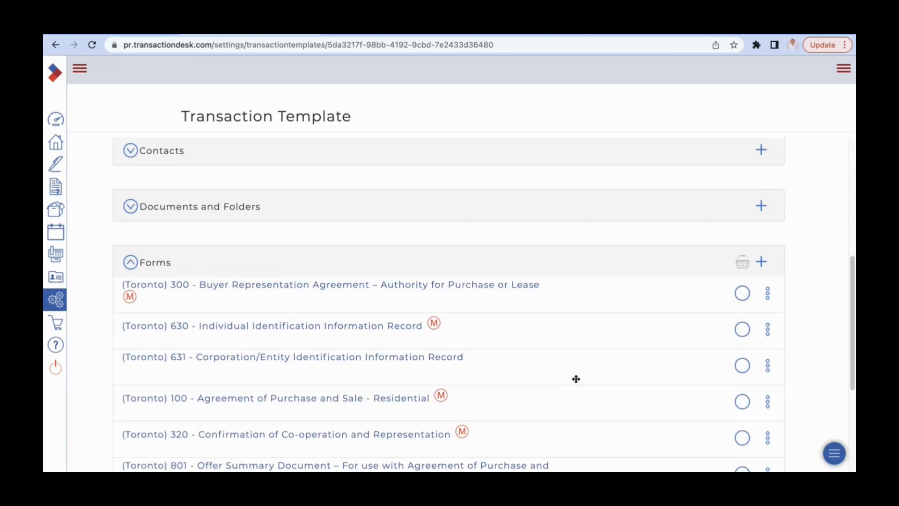
{"action": "scroll", "coordinate": [575, 378], "scroll_direction": "down", "scroll_amount": 2}
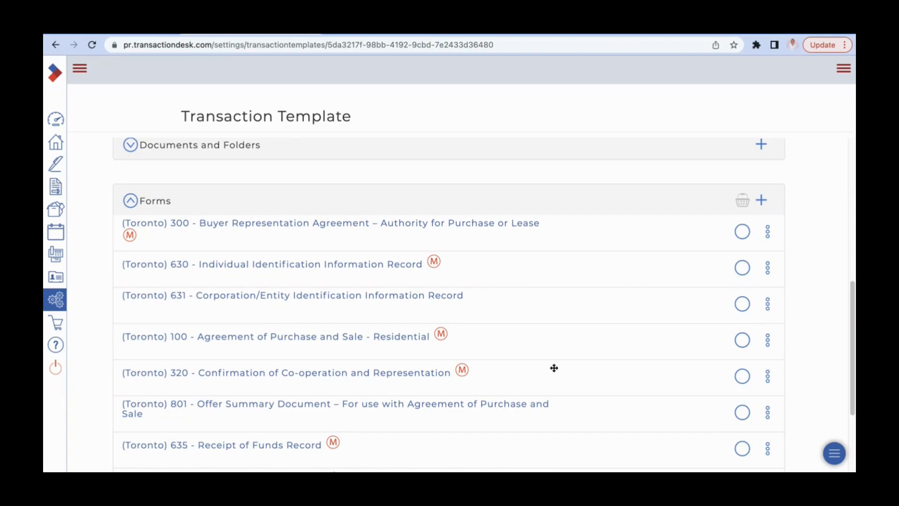
{"action": "left_click", "coordinate": [274, 351]}
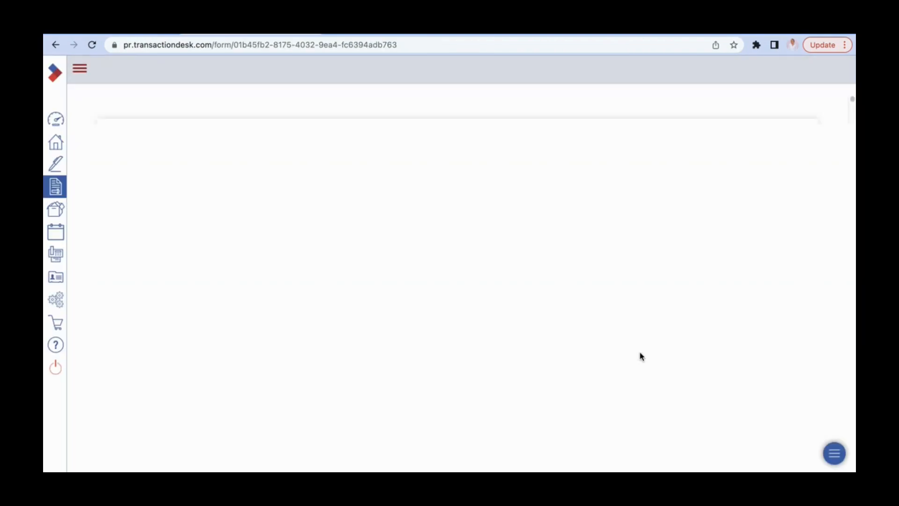
Check the preset clauses in Schedule A's "Buyer agrees to pay the balance as follows" field of the reopened form
{"action": "scroll", "coordinate": [641, 356], "scroll_direction": "down", "scroll_amount": 20}
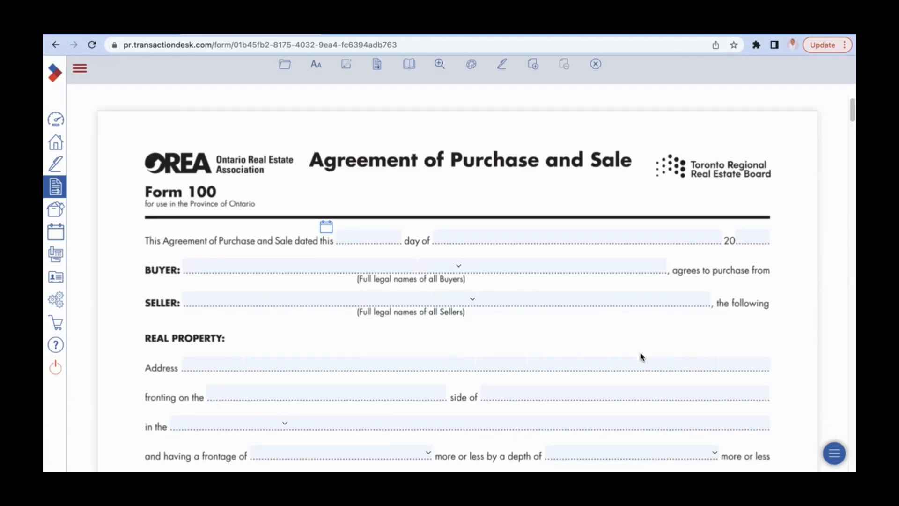
{"action": "scroll", "coordinate": [647, 357], "scroll_direction": "down", "scroll_amount": 20}
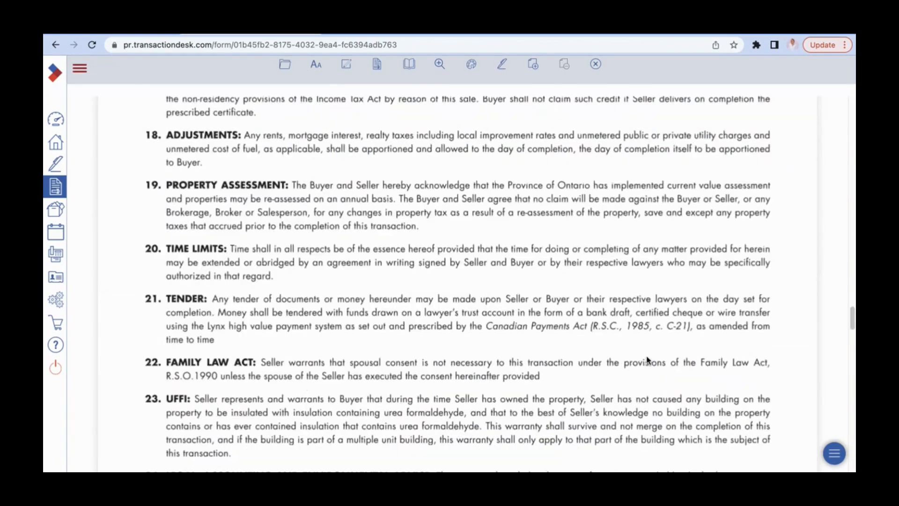
{"action": "scroll", "coordinate": [649, 359], "scroll_direction": "down", "scroll_amount": 8}
{"action": "scroll", "coordinate": [649, 360], "scroll_direction": "up", "scroll_amount": 5}
{"action": "scroll", "coordinate": [650, 358], "scroll_direction": "down", "scroll_amount": 4}
{"action": "scroll", "coordinate": [652, 356], "scroll_direction": "up", "scroll_amount": 2}
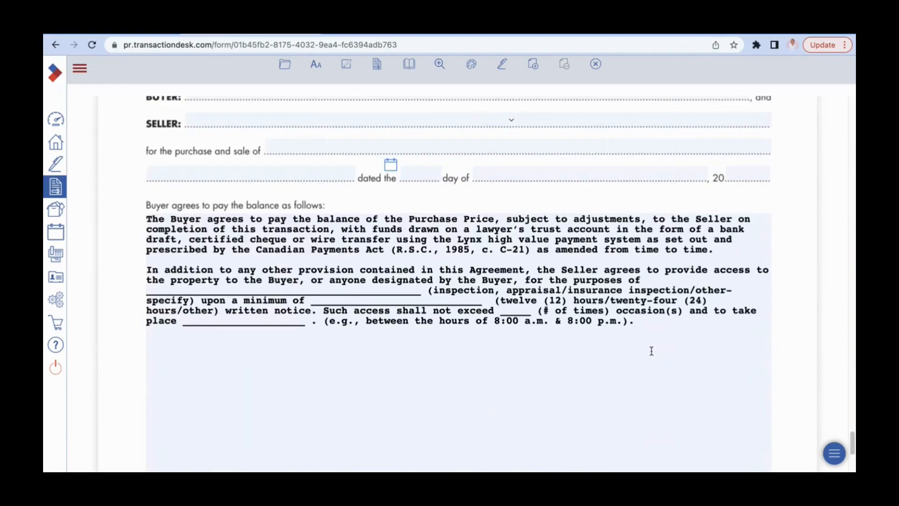